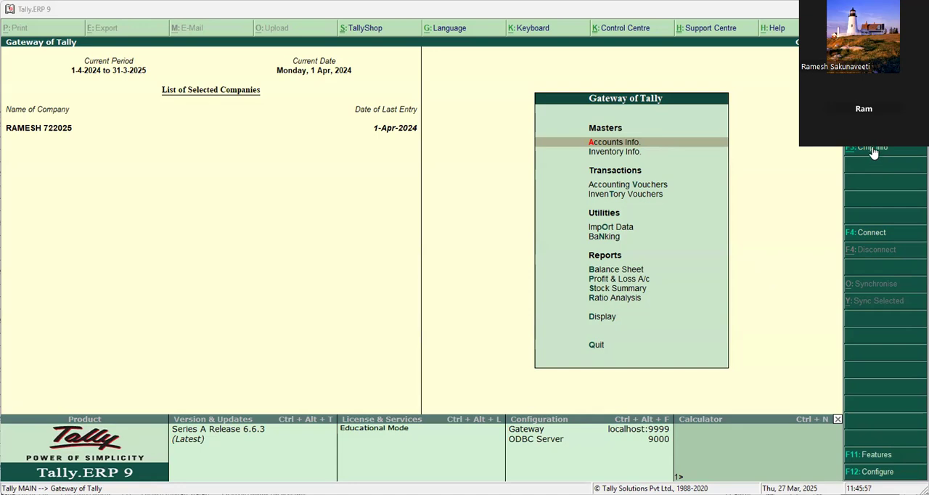
left_click(873, 153)
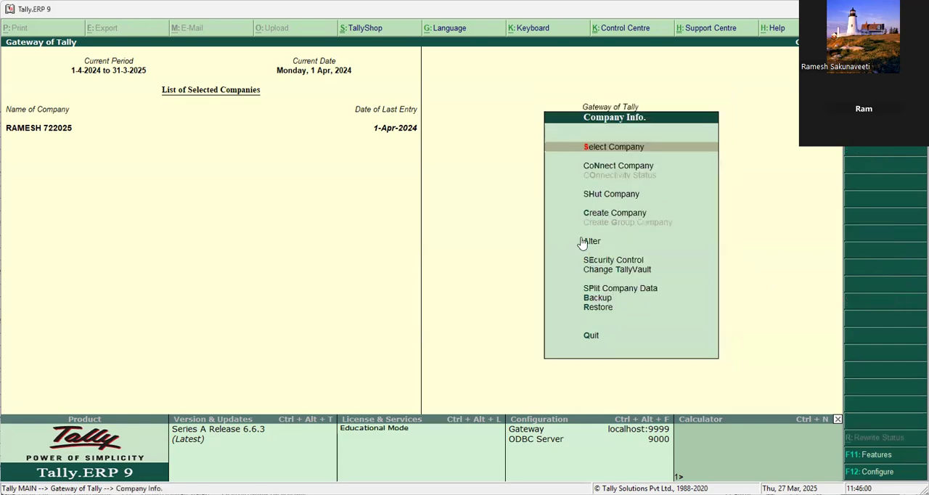
left_click(616, 214)
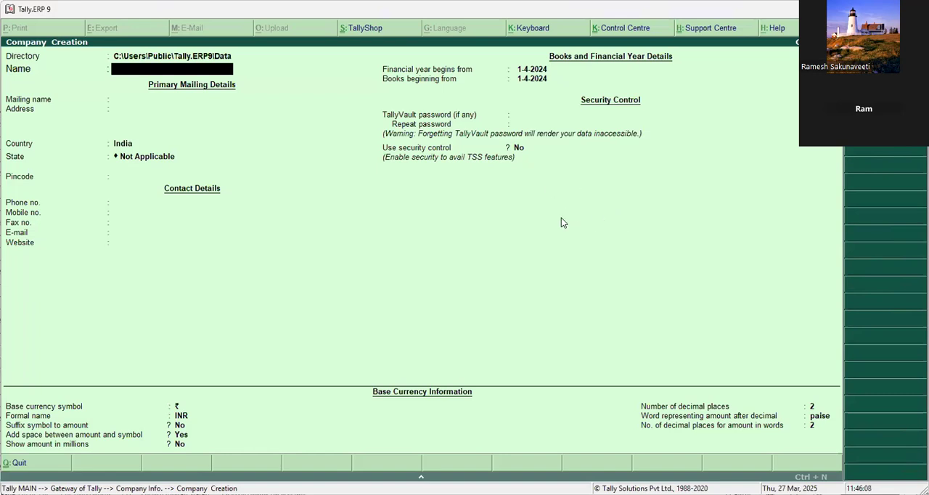
key("Escape")
key("y")
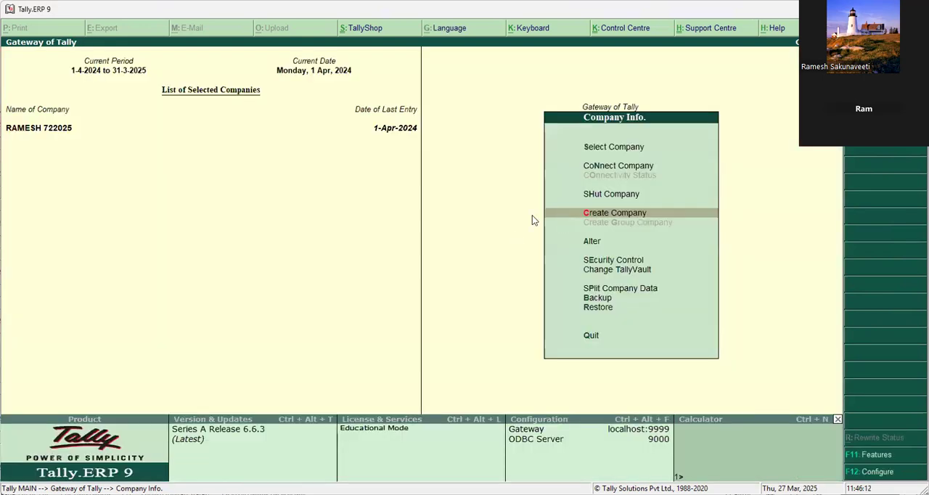
key("Escape")
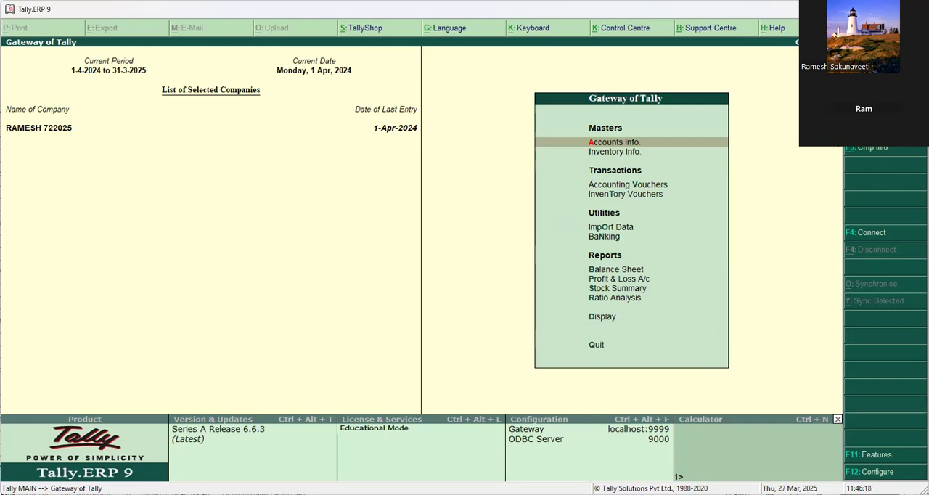
left_click(863, 154)
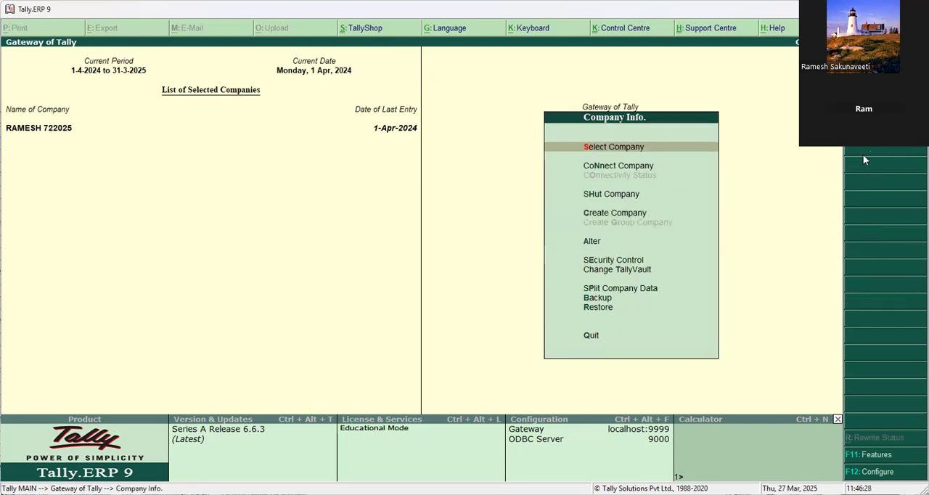
key("Escape")
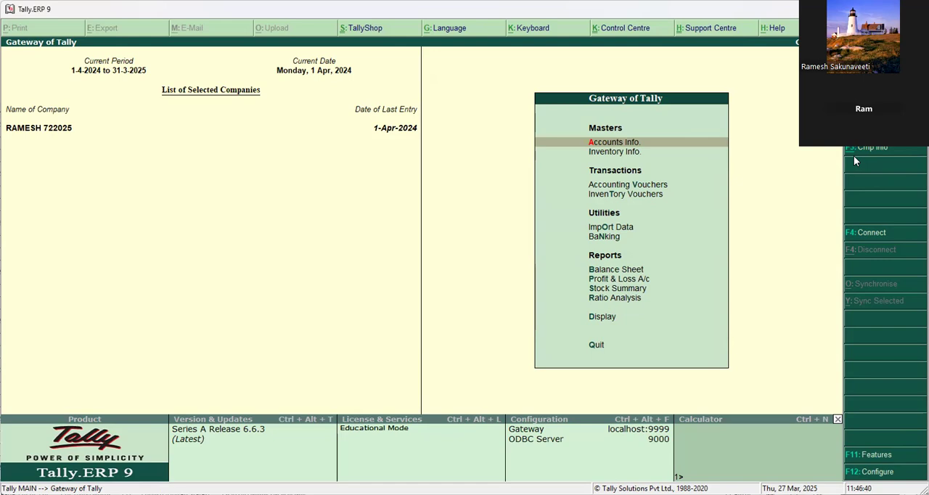
Start creating a new company named M/s Raja Traders, keeping the same mailing name.
left_click(854, 155)
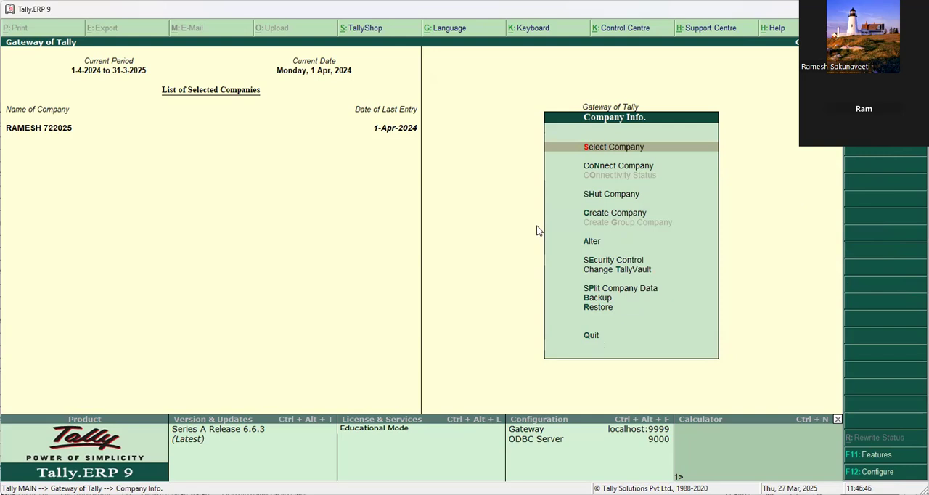
left_click(630, 210)
type("M/s Raja")
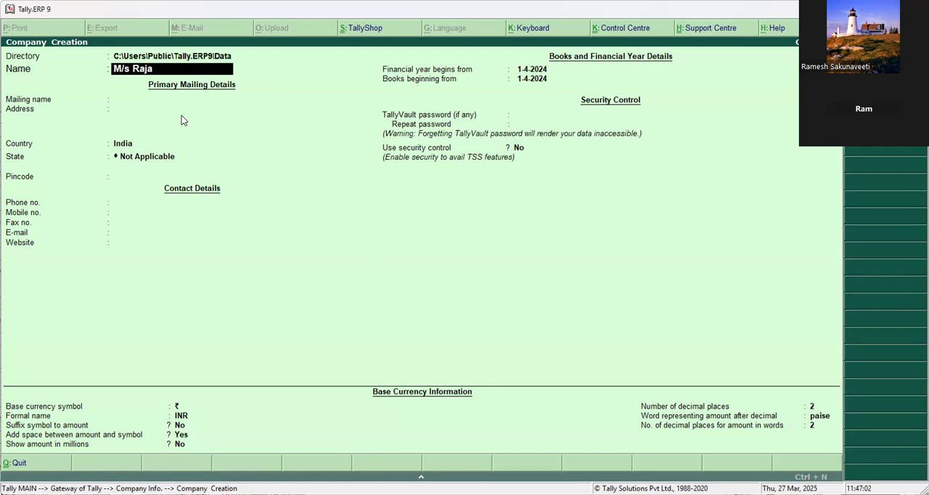
type("Traders")
key("Return")
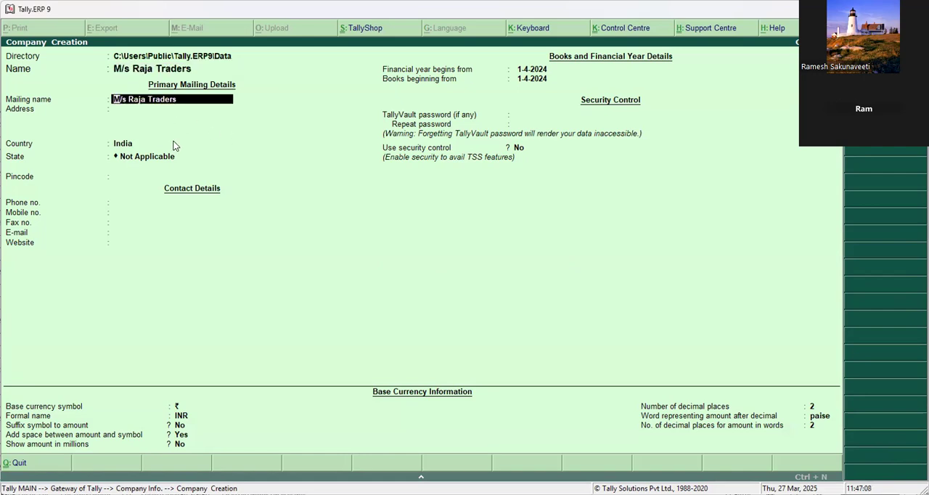
key("Return")
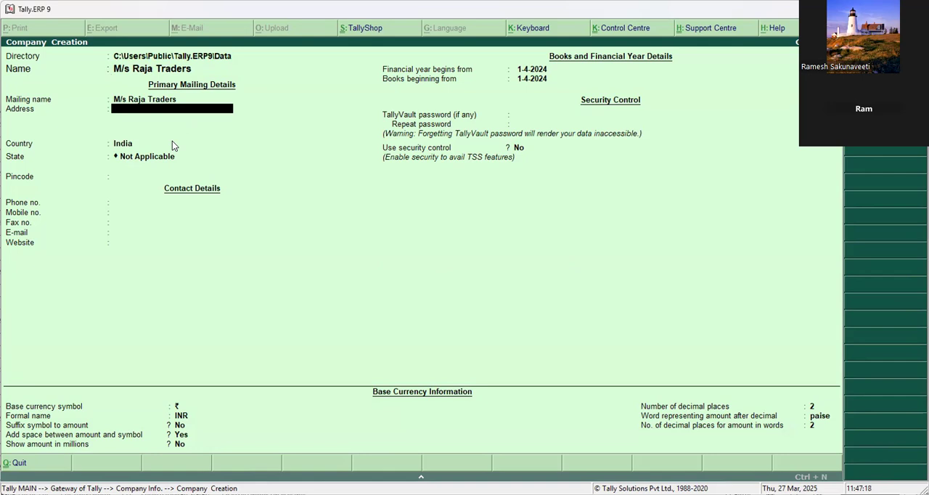
Enter Hyderabad Telangana as the company's address, leaving the remaining address lines blank.
type("Hyderabad Telangana")
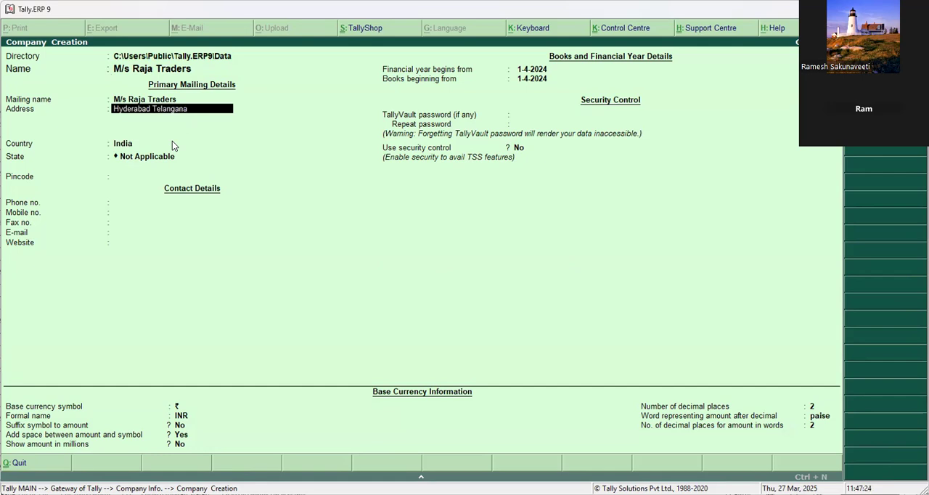
key("Return")
key("Return")
key("Return")
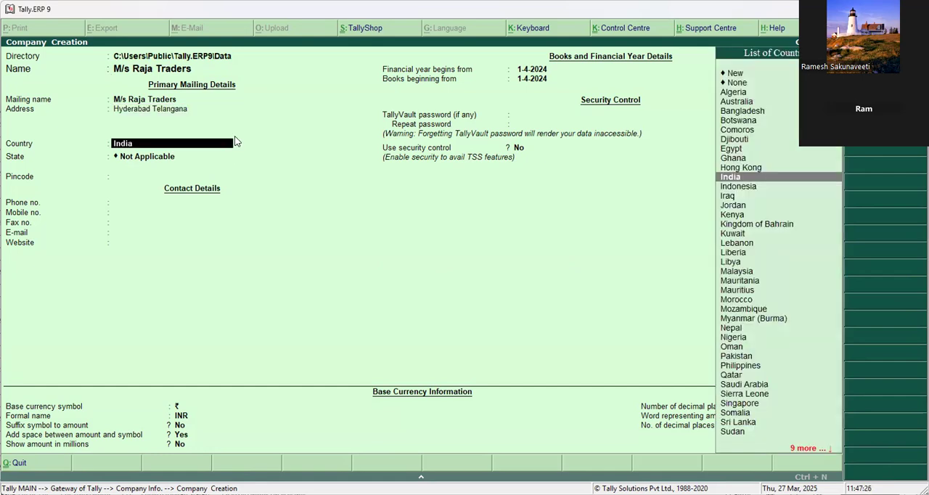
Keep India as the country, set the state to Telangana, and save the new company.
type("Tel")
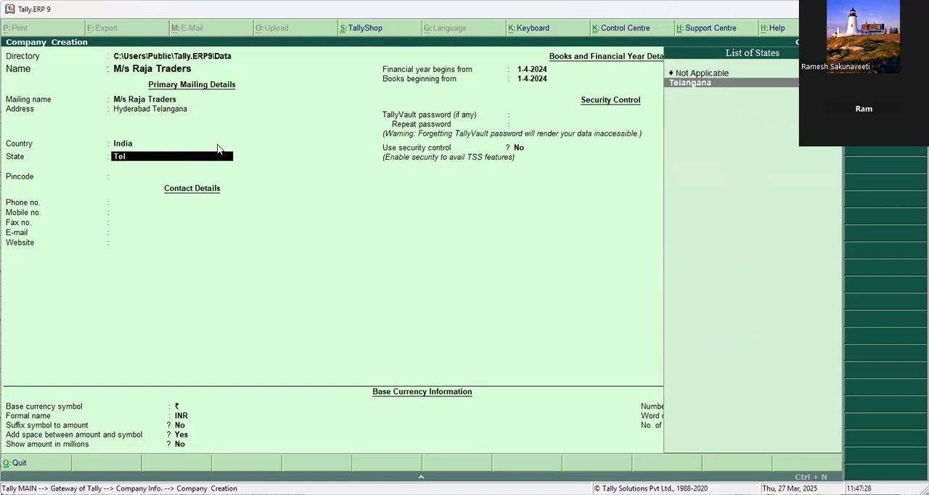
key("Return")
key("Return")
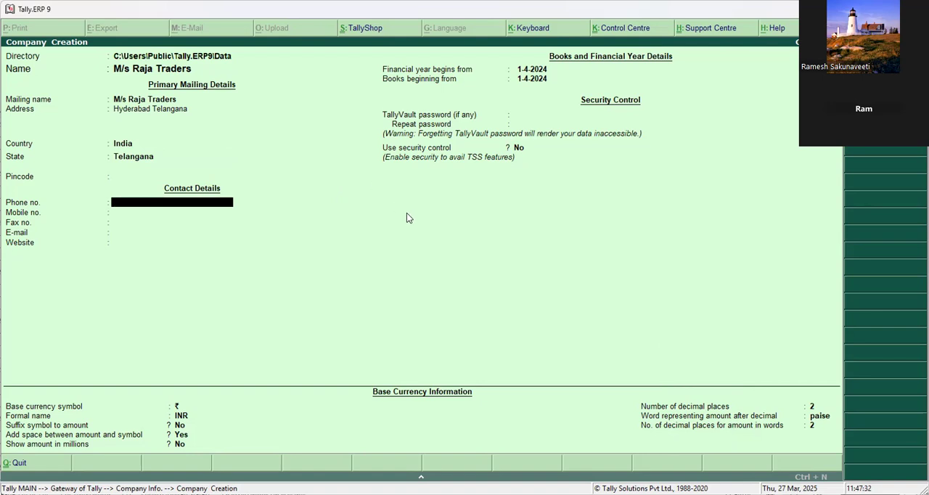
key("ctrl+a")
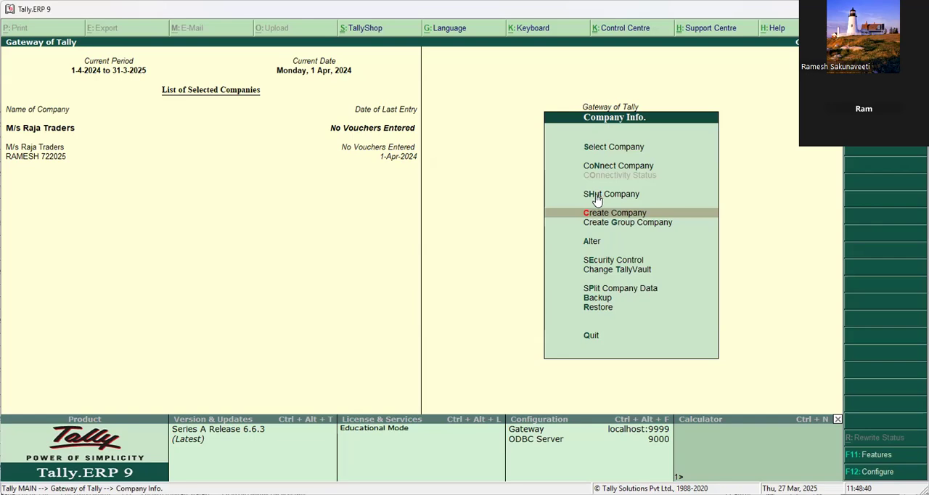
Start a new single ledger in M/s Raja Traders and name it Kamal Enterprises.
key("Escape")
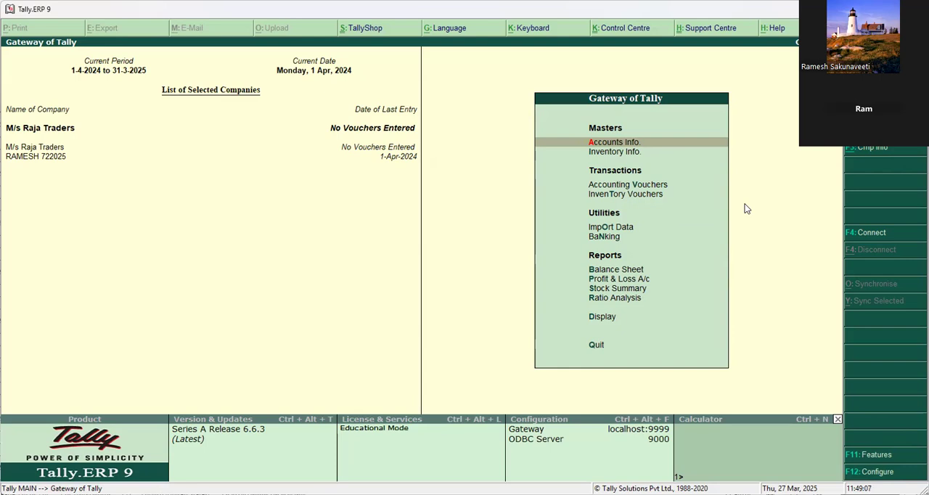
key("Return")
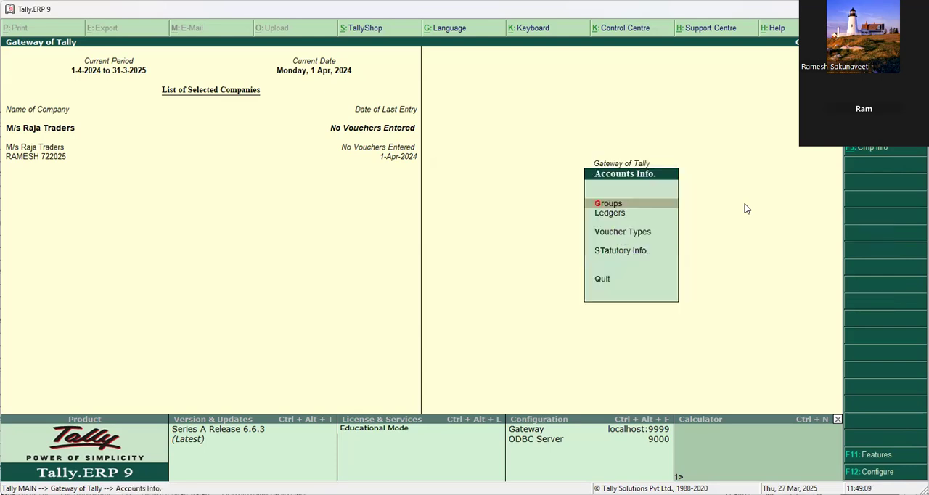
key("Down")
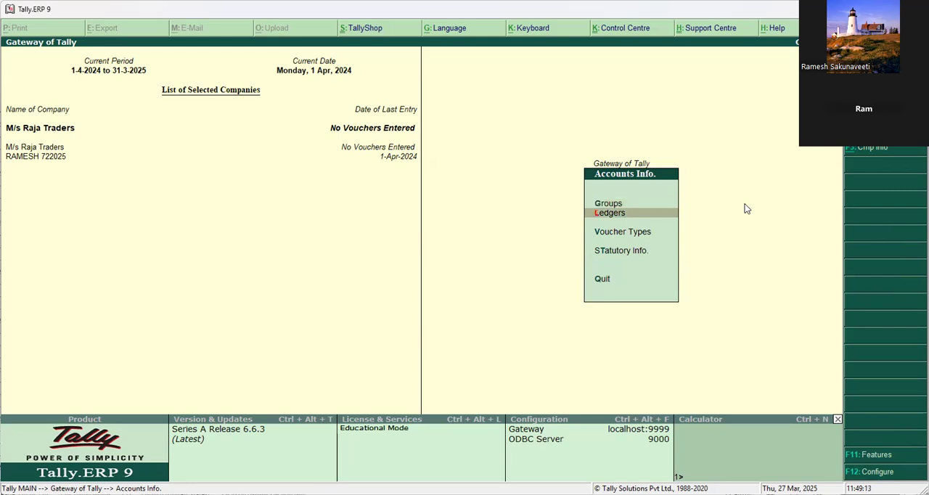
key("Return")
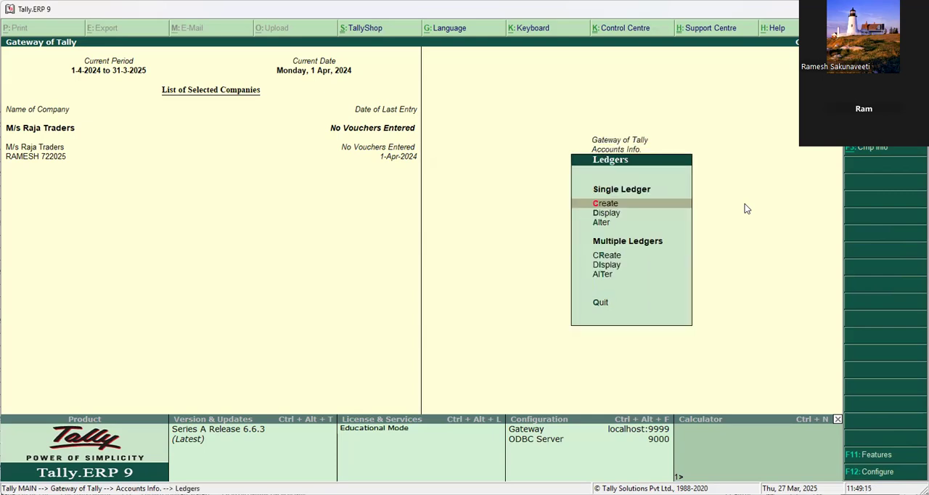
key("Return")
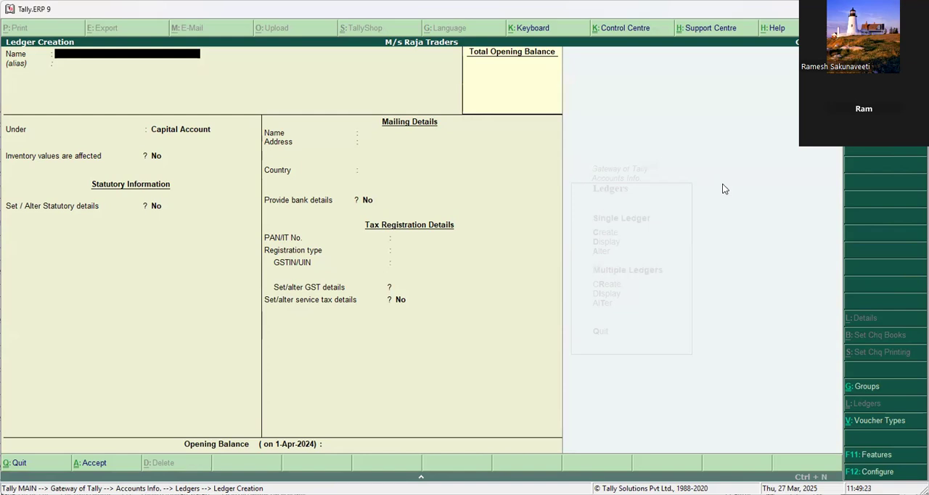
type("Kamal enterprises")
key("Return")
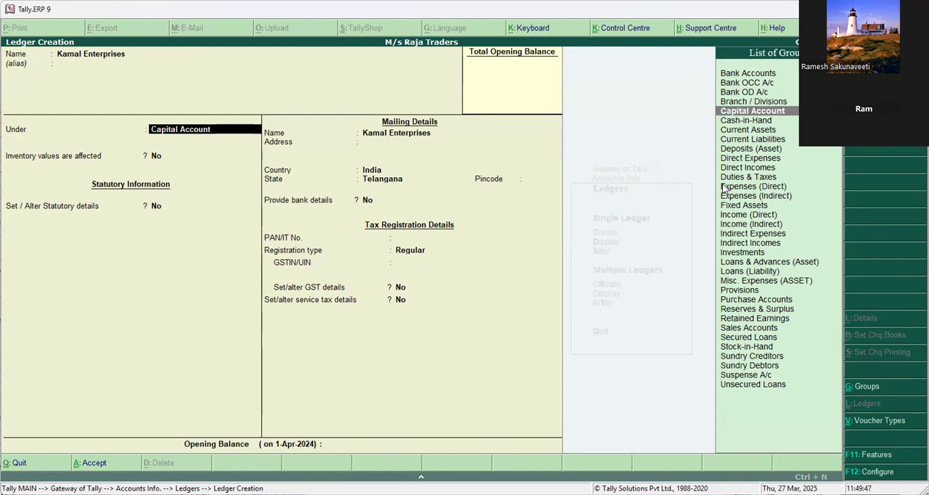
Place the Kamal Enterprises ledger under the Sundry Debtors group.
type("S")
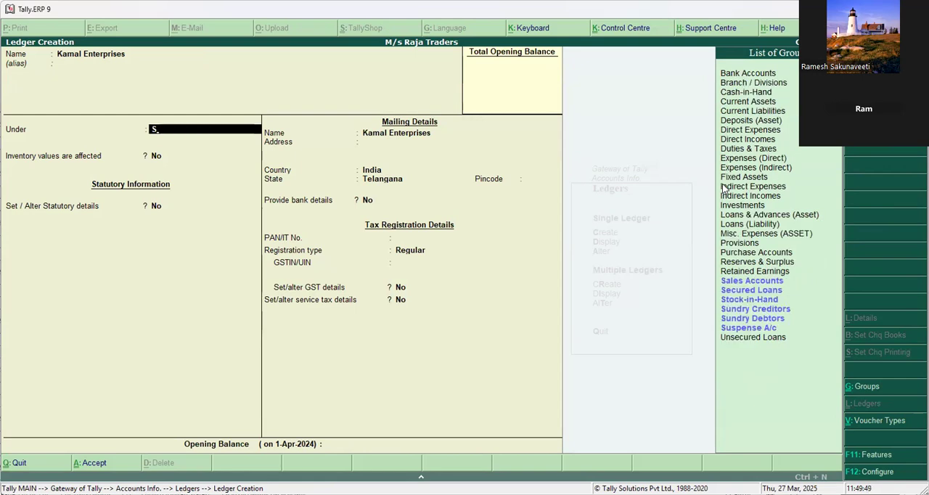
type("un")
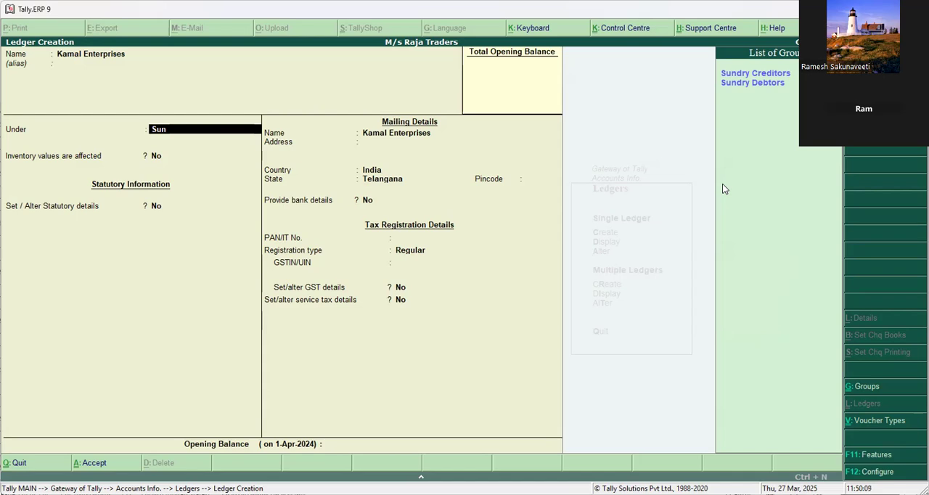
left_click(759, 85)
left_click(761, 86)
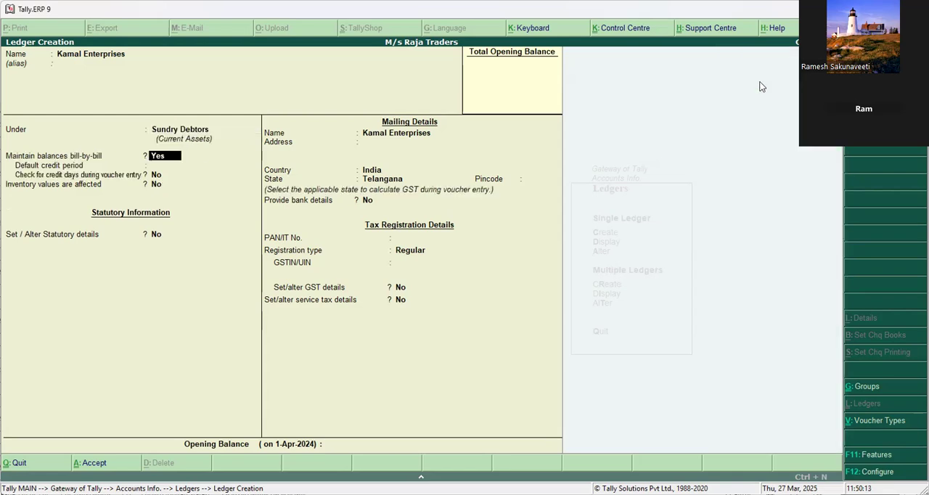
Keep bill-by-bill balances enabled with India and Telangana as the mailing location, and save the Kamal Enterprises ledger.
key("Return")
key("Return")
key("Return")
key("Return")
key("Return")
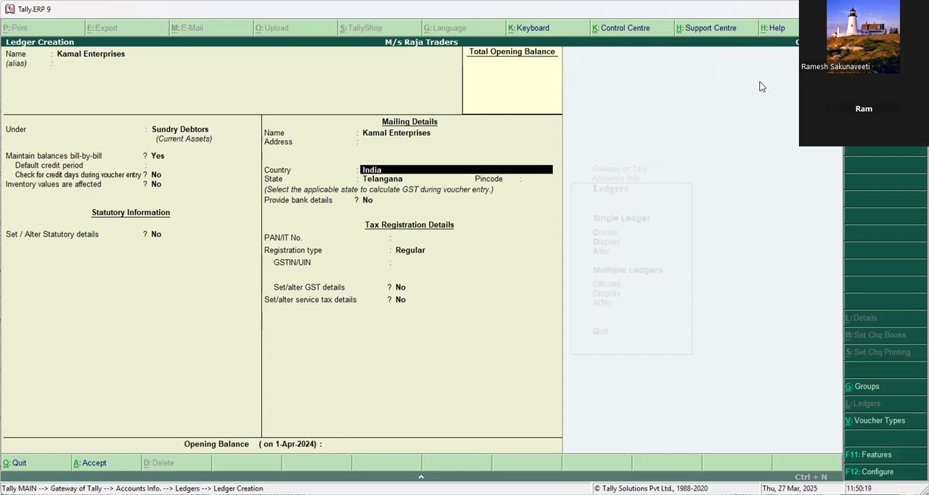
key("Return")
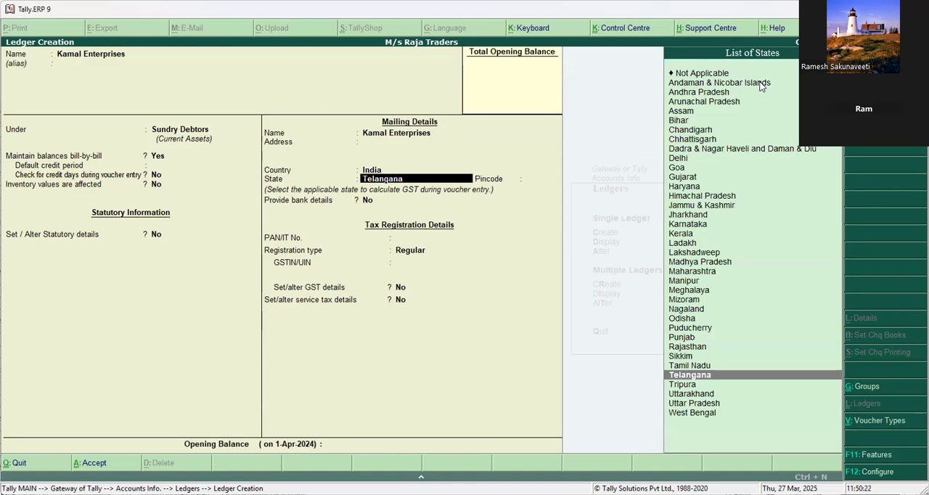
key("ctrl+a")
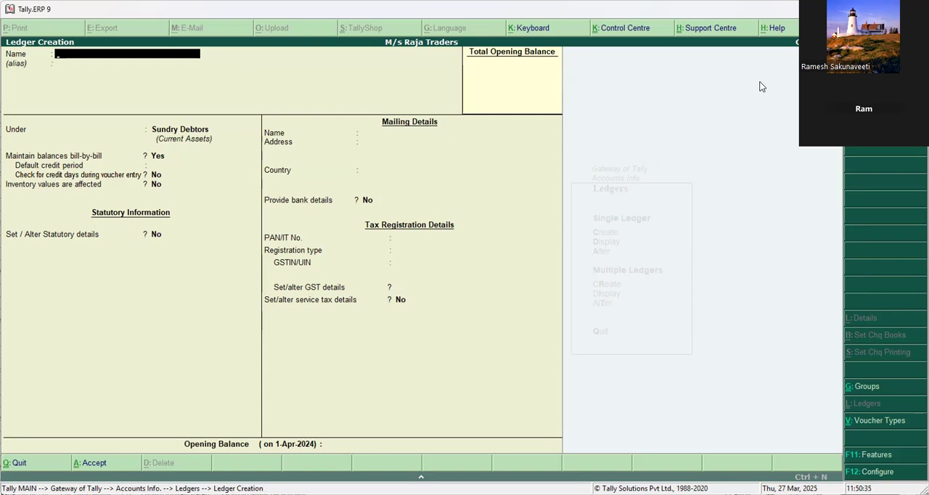
type("Advertising")
key("BackSpace")
key("BackSpace")
key("BackSpace")
key("BackSpace")
key("BackSpace")
key("BackSpace")
key("BackSpace")
key("BackSpace")
key("BackSpace")
key("BackSpace")
key("BackSpace")
Name the new ledger Cgst and place it under the Duties & Taxes group.
type("Cg")
key("Return")
key("Return")
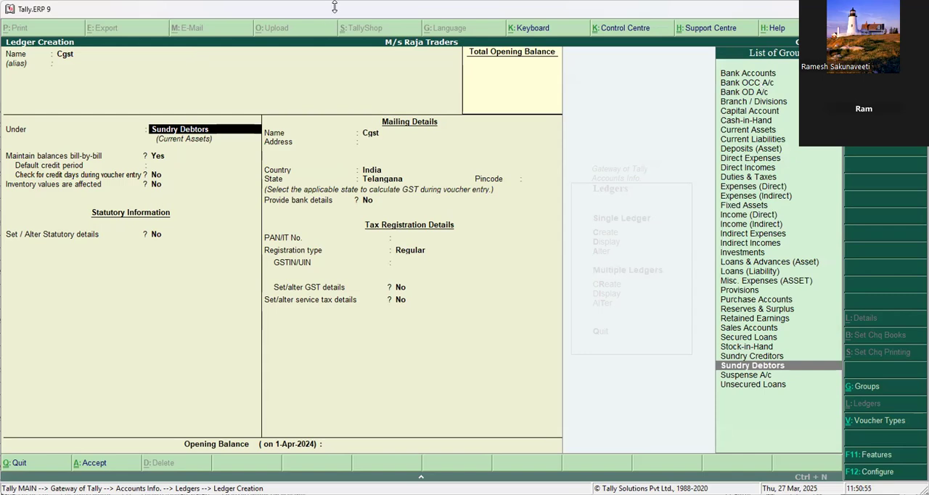
left_click(748, 178)
left_click(748, 178)
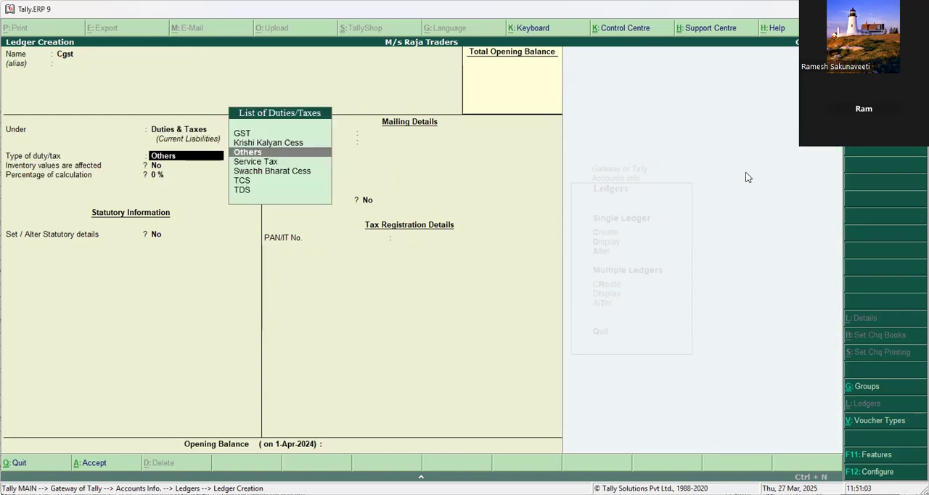
Set the Cgst ledger's duty type to GST and tax type to Central Tax, and save the ledger.
key("Up")
key("Up")
key("Return")
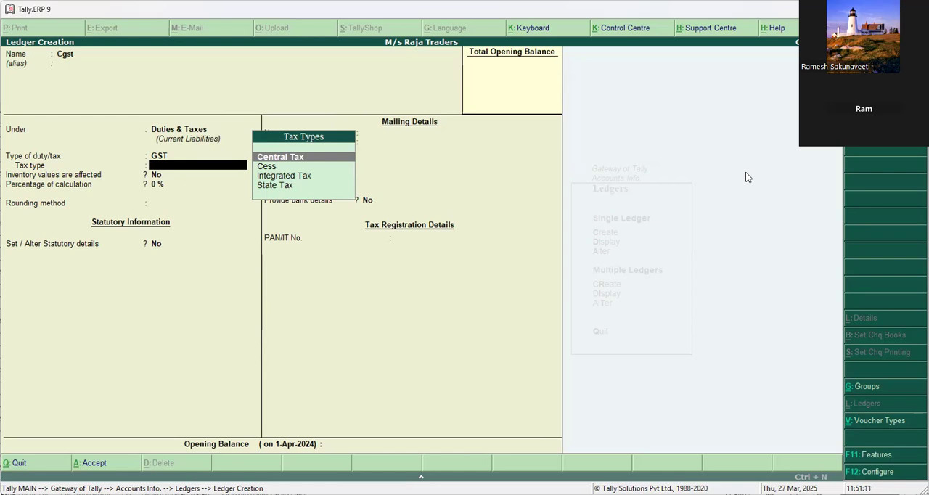
key("Return")
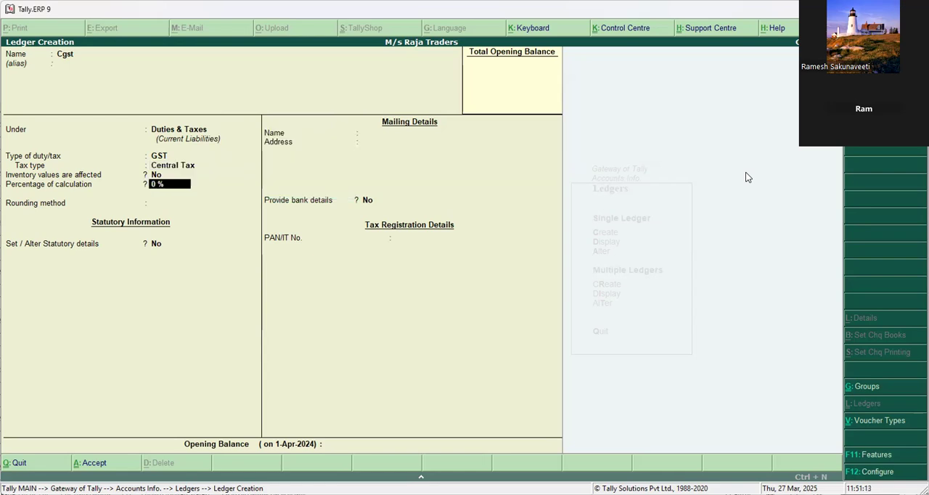
key("ctrl+a")
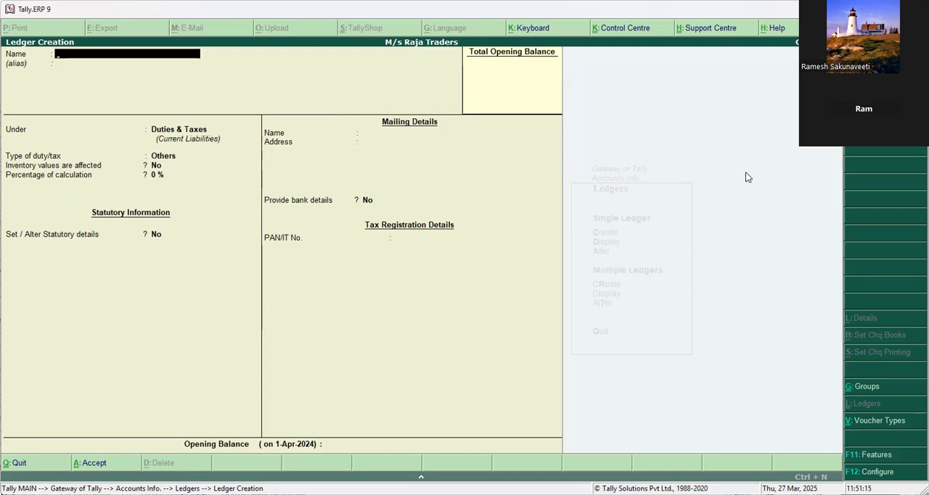
Name the next ledger SGST, leave its alias blank, and keep it under Duties & Taxes.
type("Sgst")
key("BackSpace")
key("BackSpace")
type("GST")
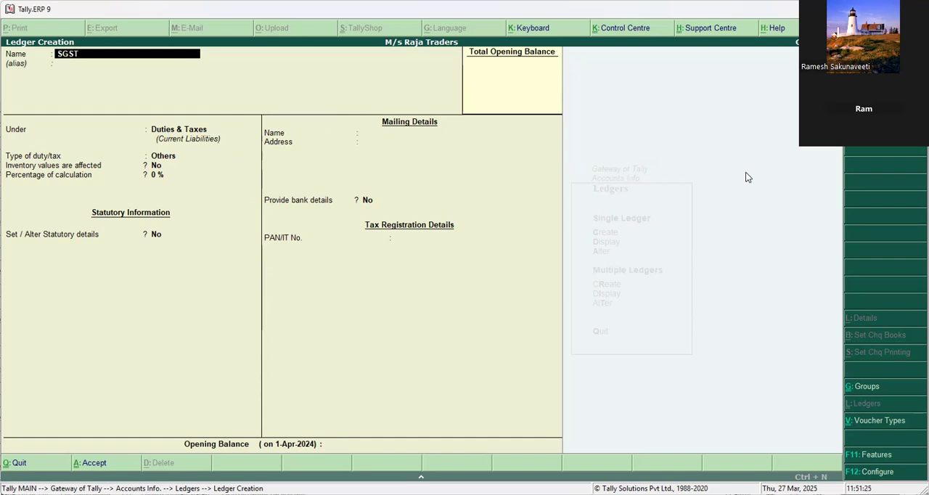
key("Return")
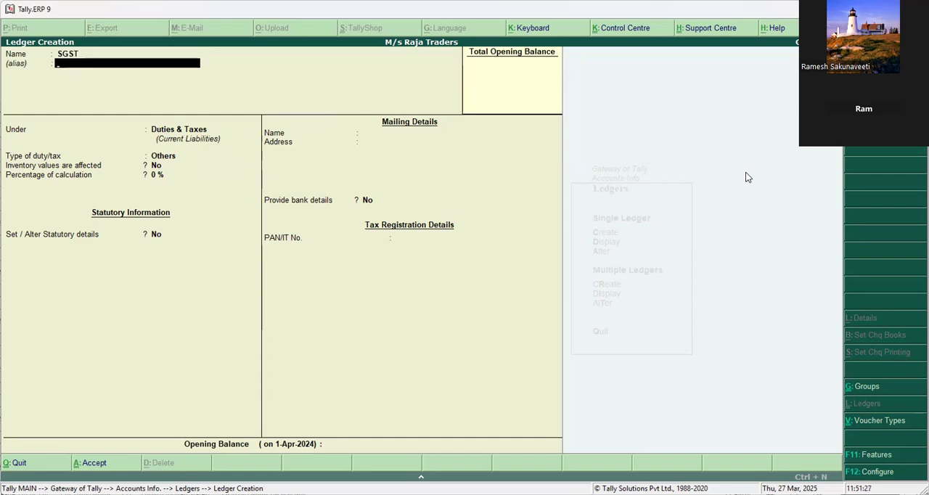
key("Return")
key("Return")
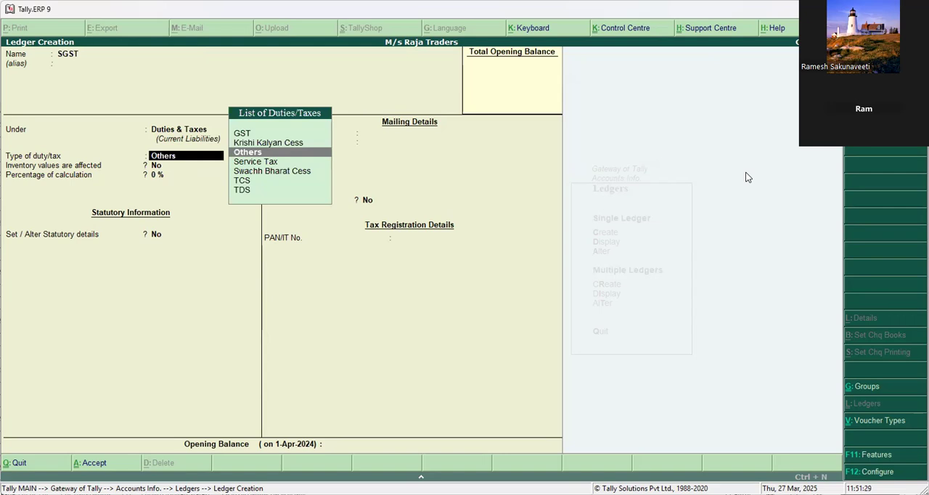
Set the SGST ledger's duty type to GST and tax type to State Tax, and save the ledger.
key("Up")
key("Up")
key("Return")
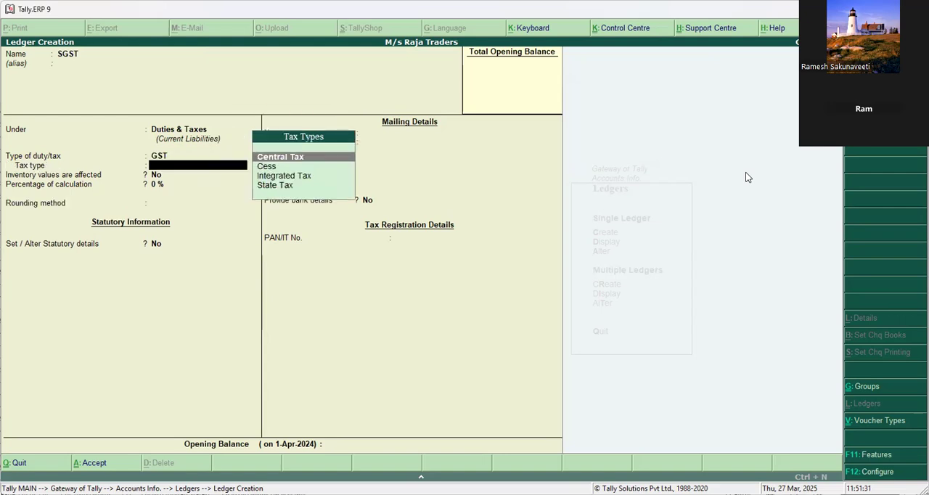
key("Down")
key("Down")
key("Down")
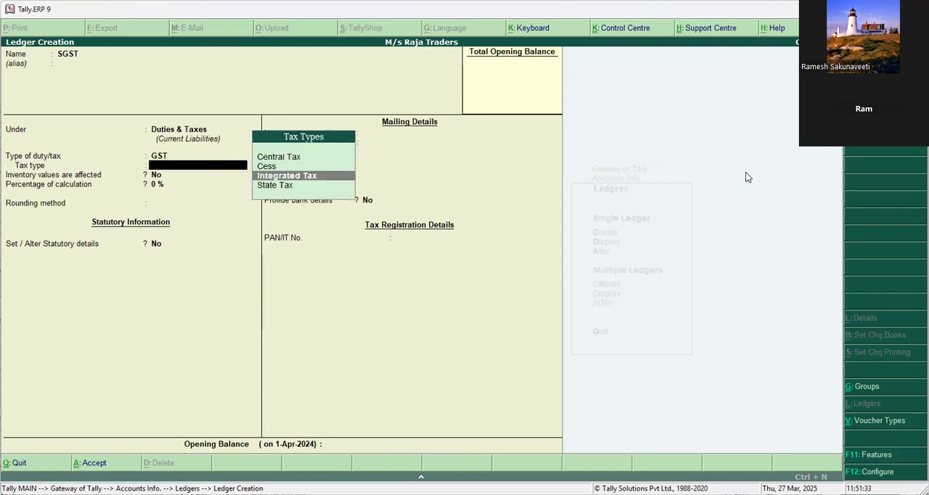
key("Return")
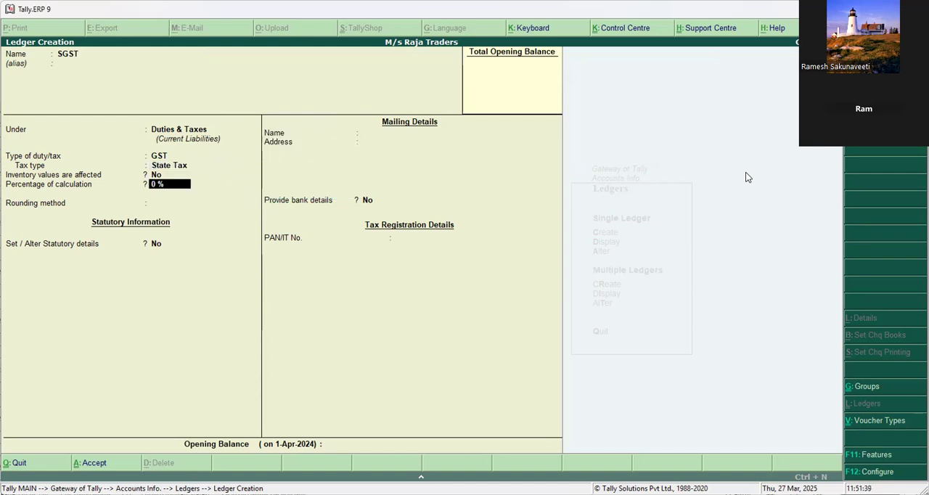
key("ctrl+a")
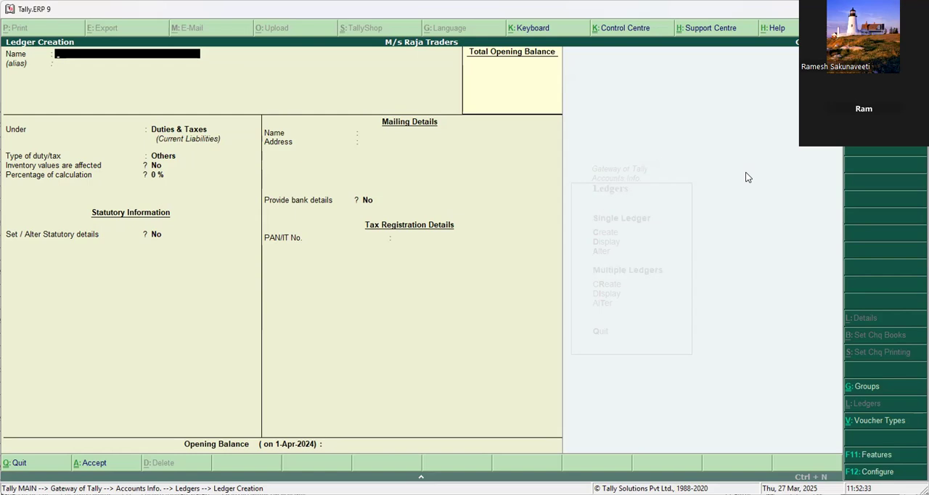
Leave ledger creation and start a new Sales voucher in the accounting vouchers.
key("Escape")
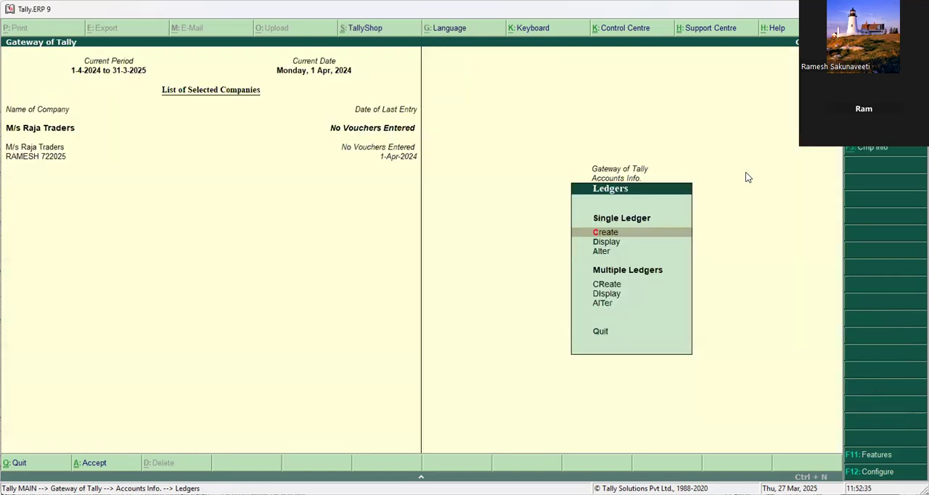
key("Escape")
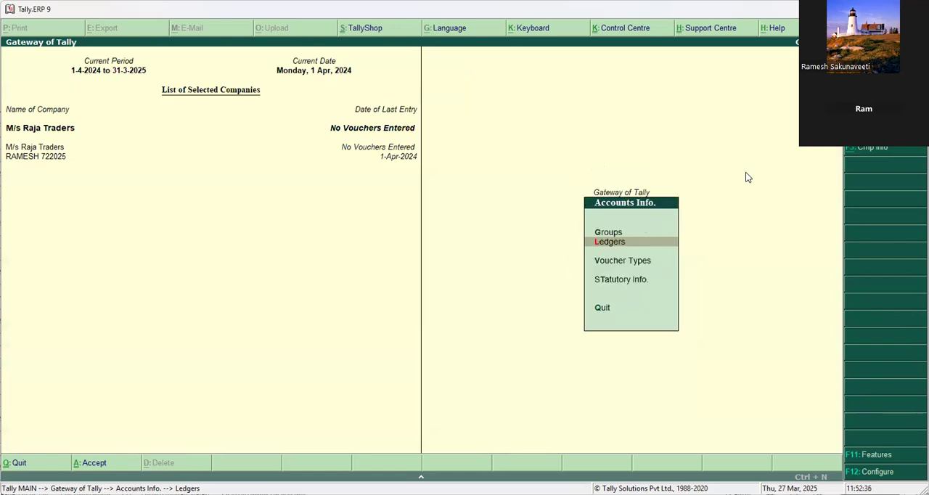
key("Escape")
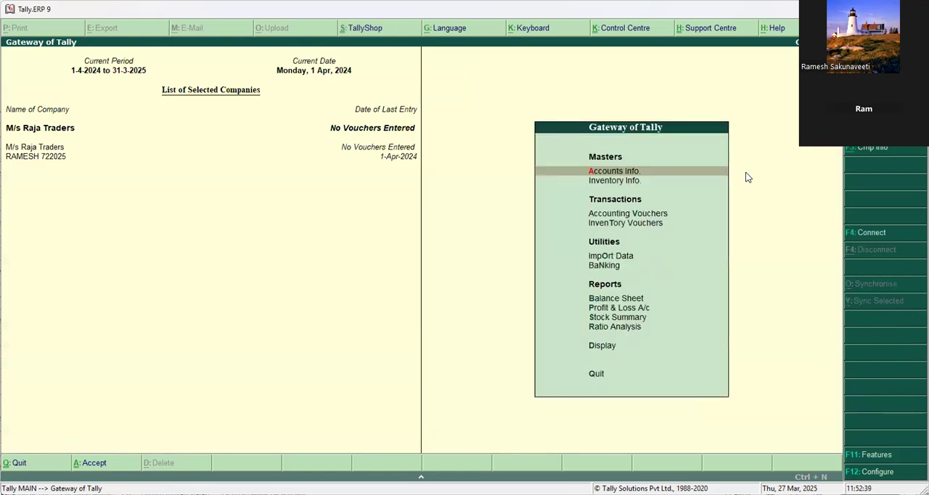
key("Down")
key("Down")
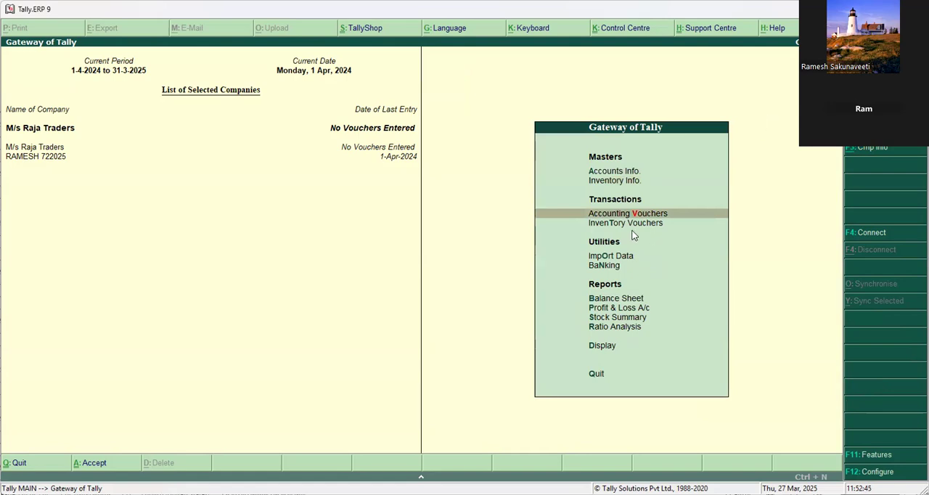
key("Return")
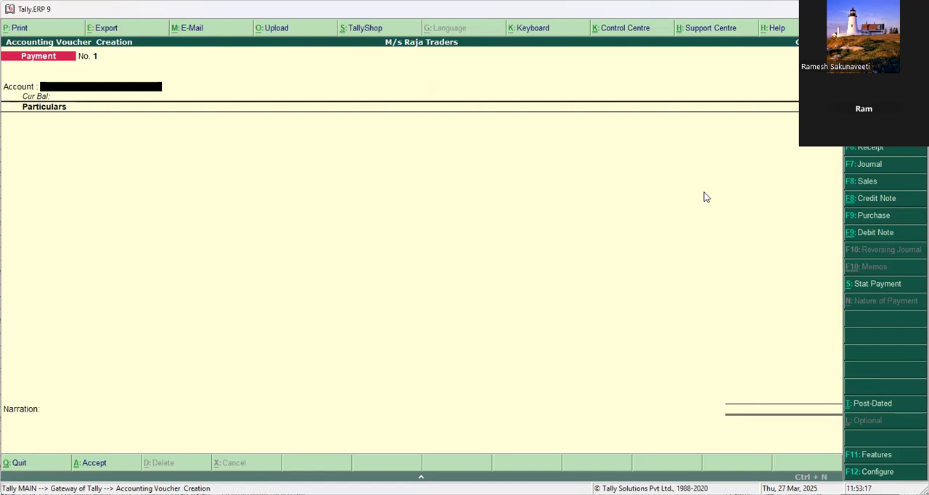
left_click(864, 183)
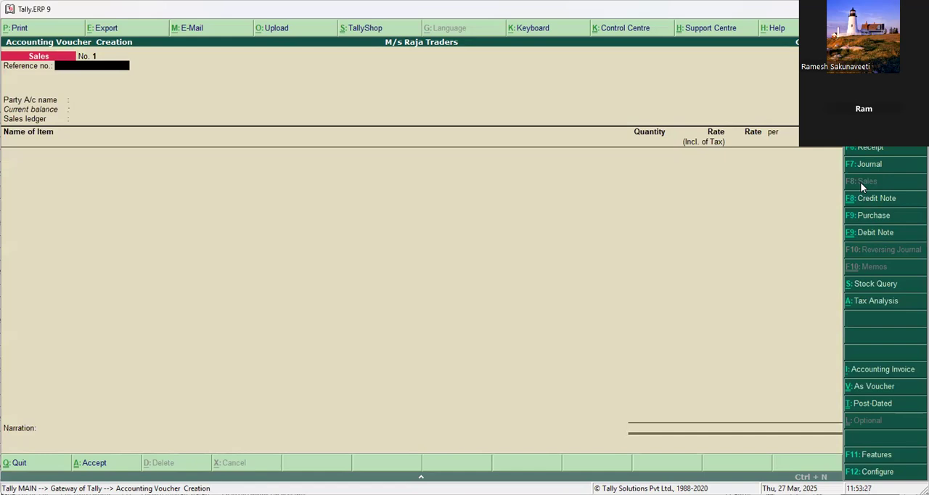
Enter reference number CO/123, choose Kamal Enterprises as the party, and accept its party details without changes.
type("CO/123")
key("Return")
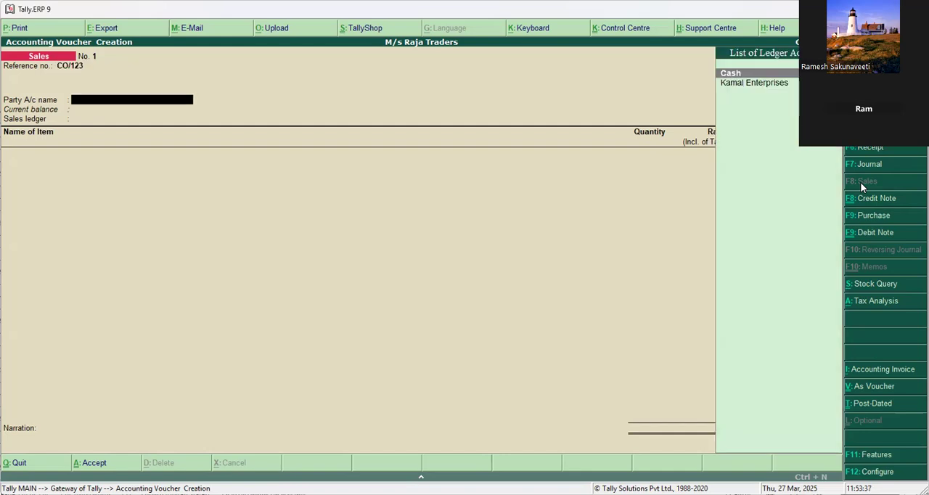
key("Down")
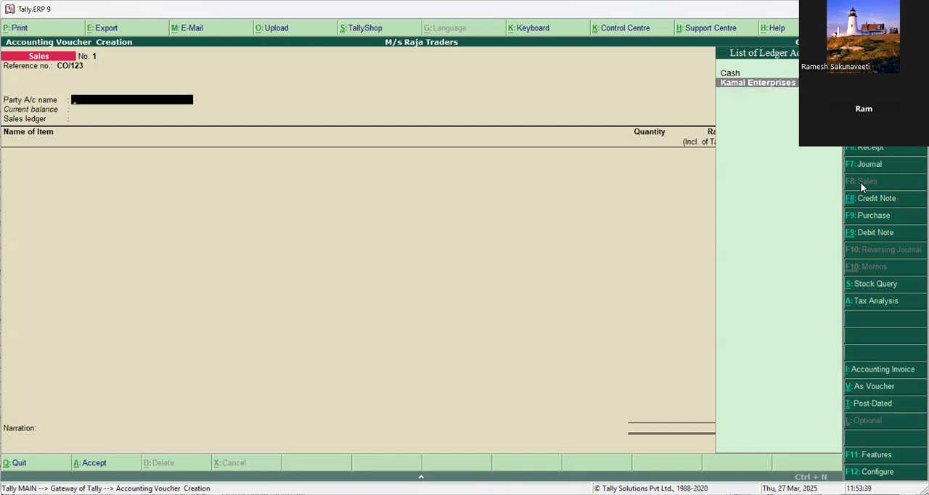
key("Return")
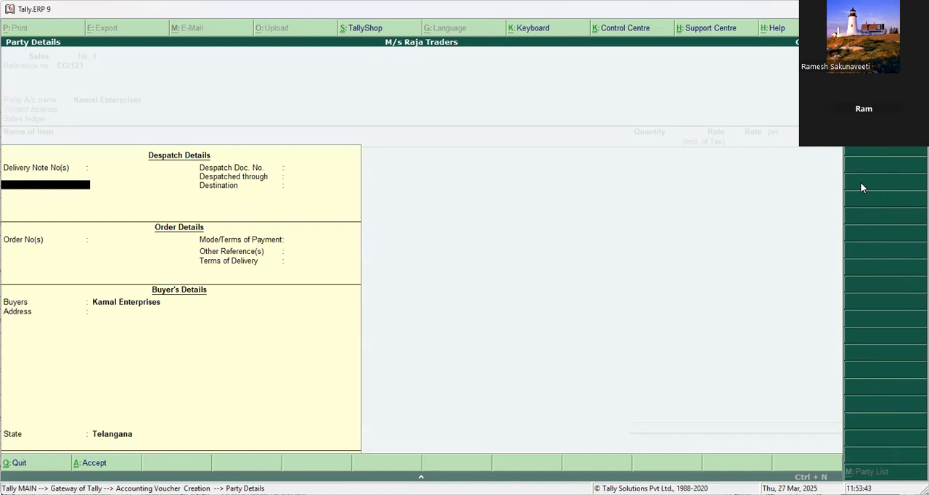
key("ctrl+a")
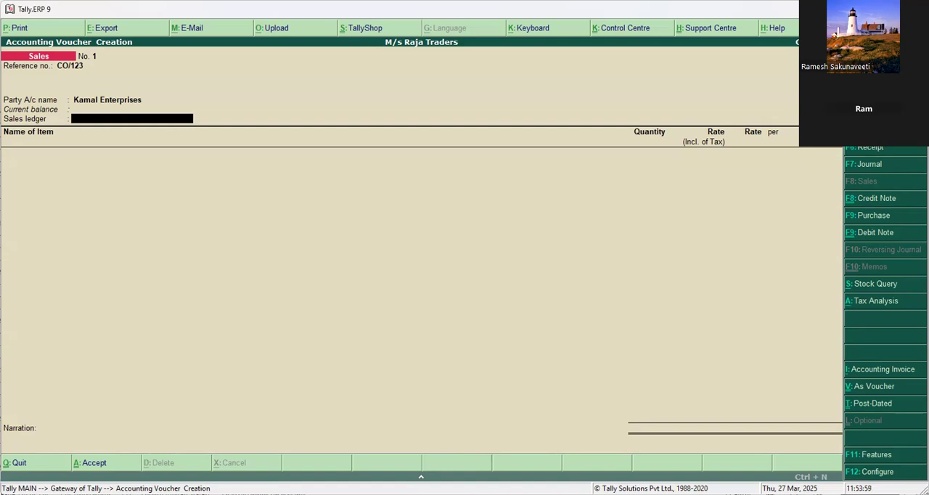
Create a ledger named SALES under Sales Accounts from the voucher's sales ledger field, and save it.
key("alt+c")
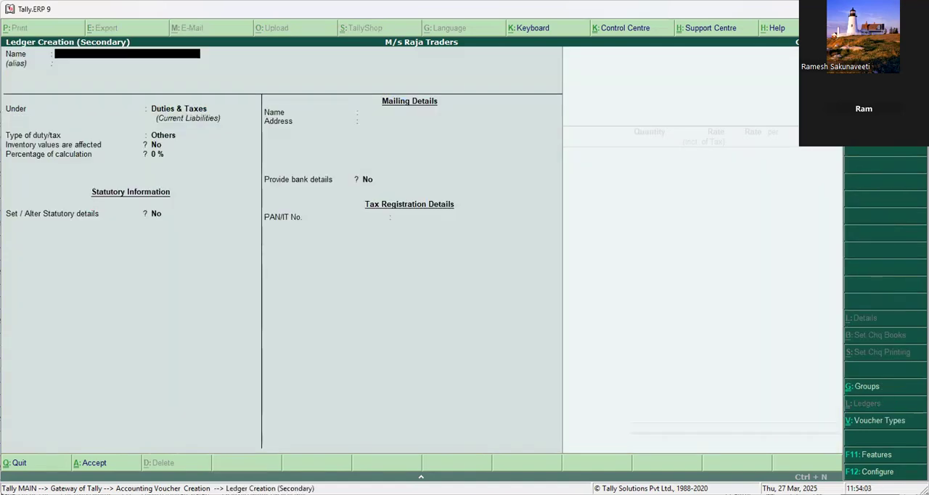
type("SALES")
key("Return")
key("Return")
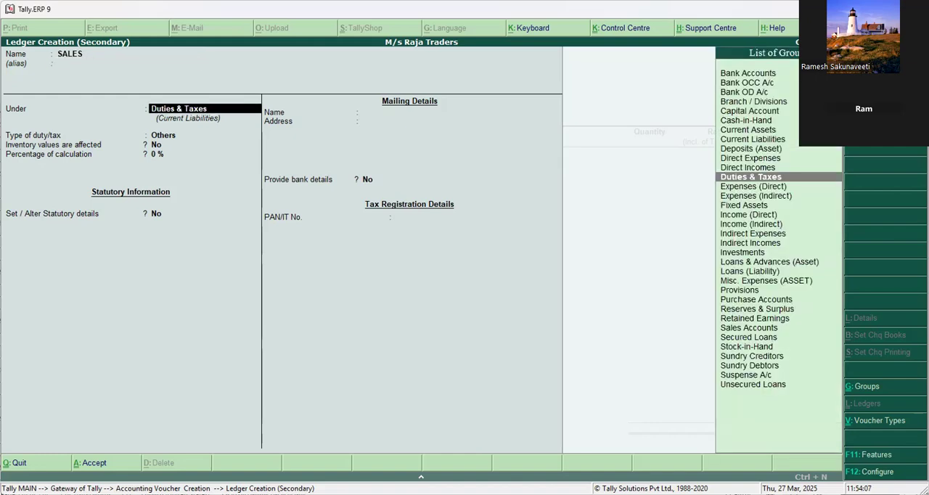
type("SA")
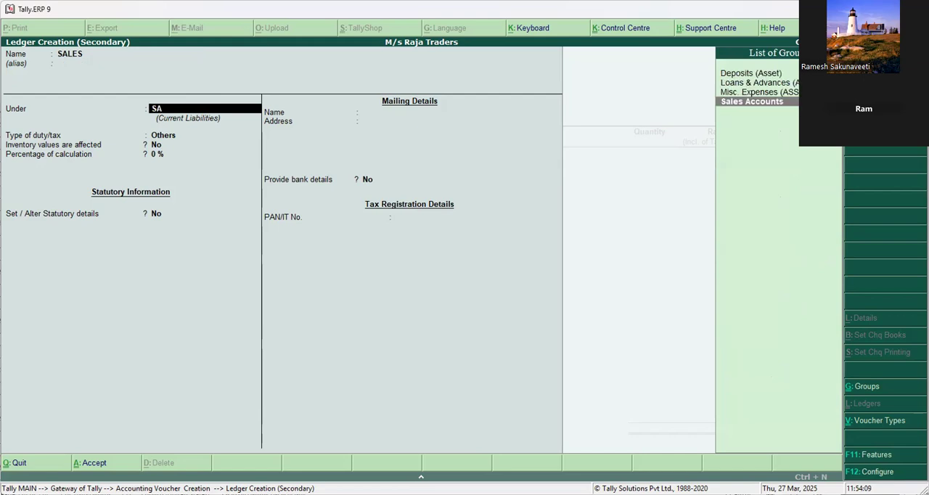
key("Return")
key("Return")
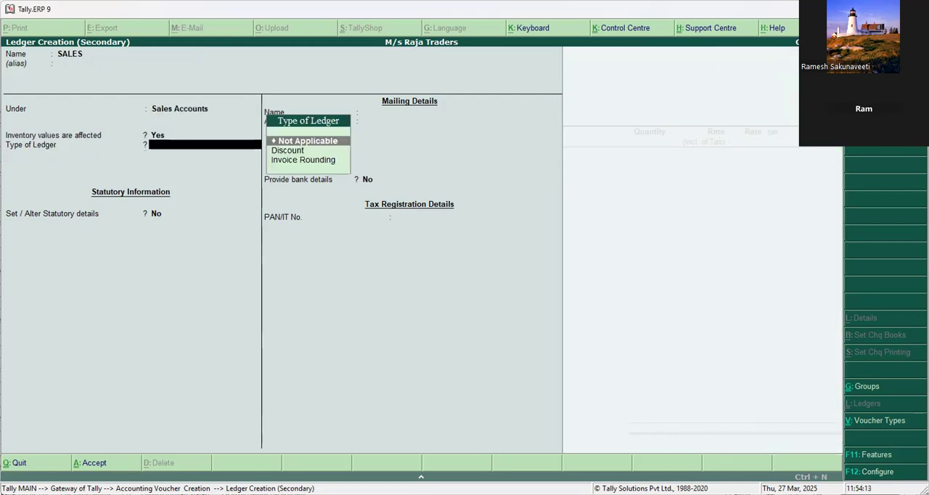
key("ctrl+a")
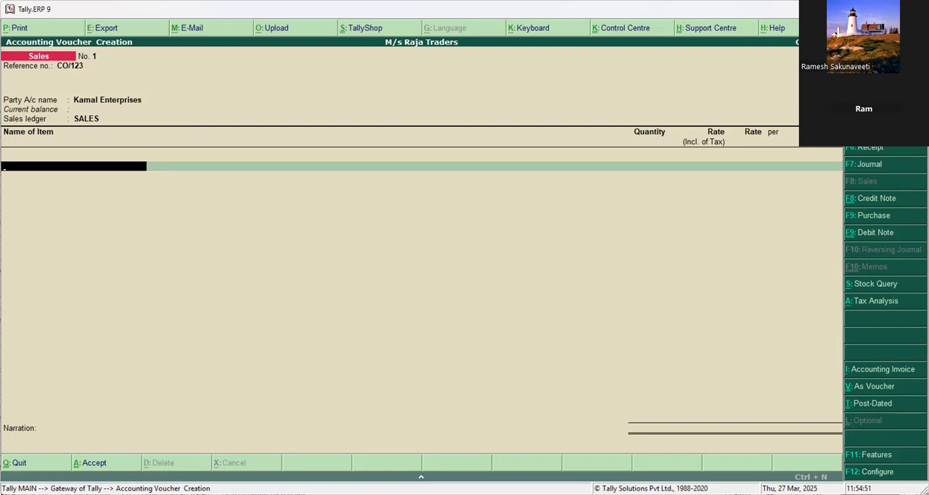
Start a new stock item named Advertising Services from the voucher, under Primary with units Not Applicable.
key("alt+c")
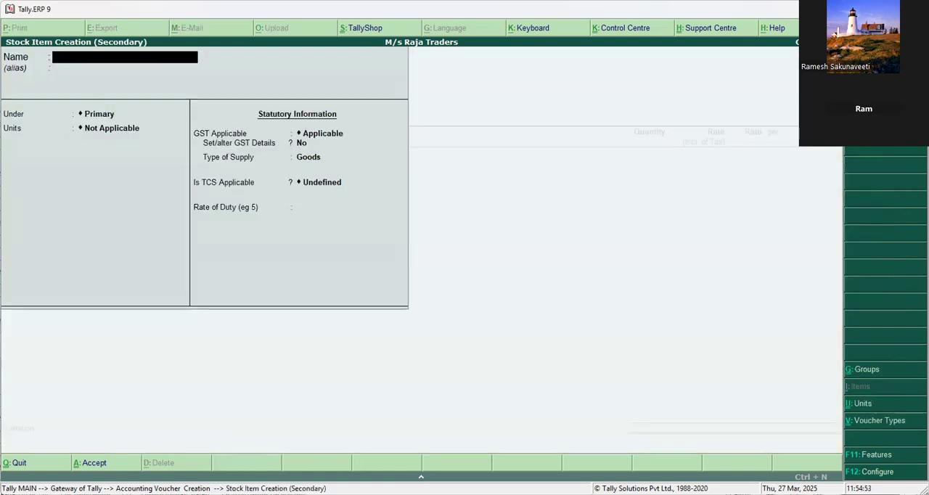
type("Advertisdin Serb")
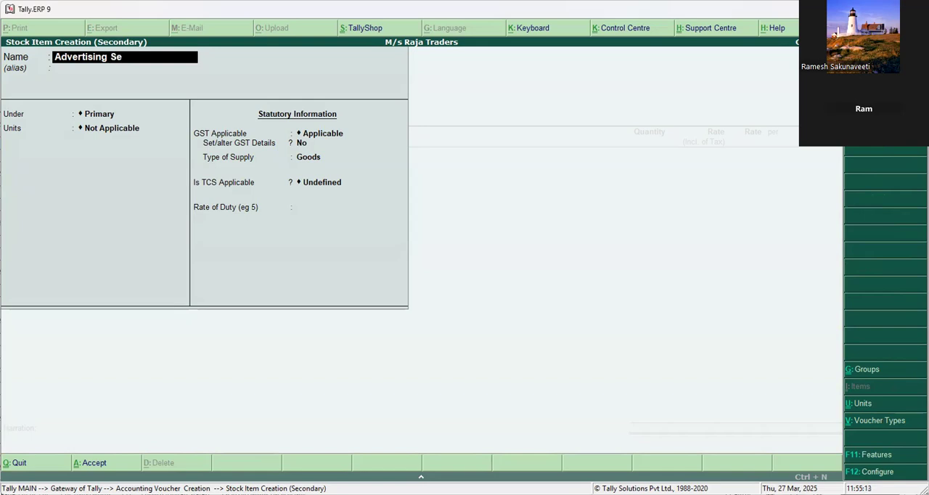
key("BackSpace")
type("vices")
key("Return")
key("Return")
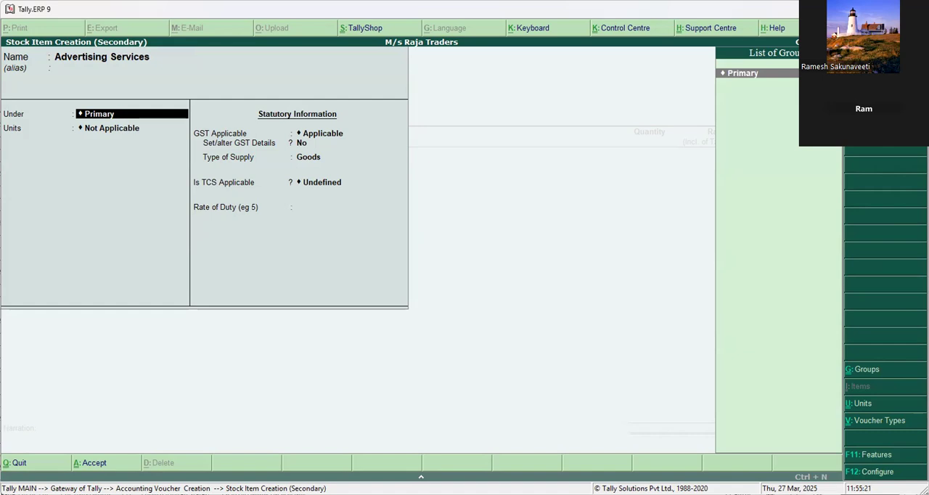
key("Return")
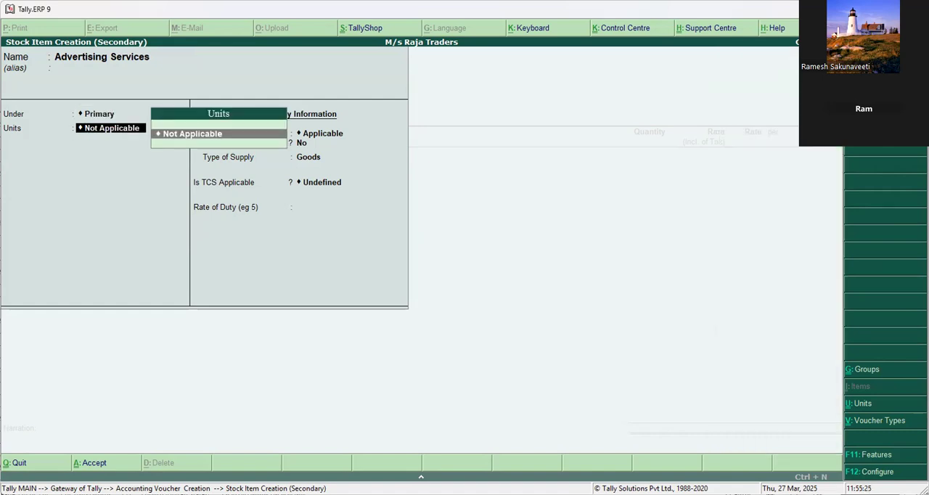
key("Return")
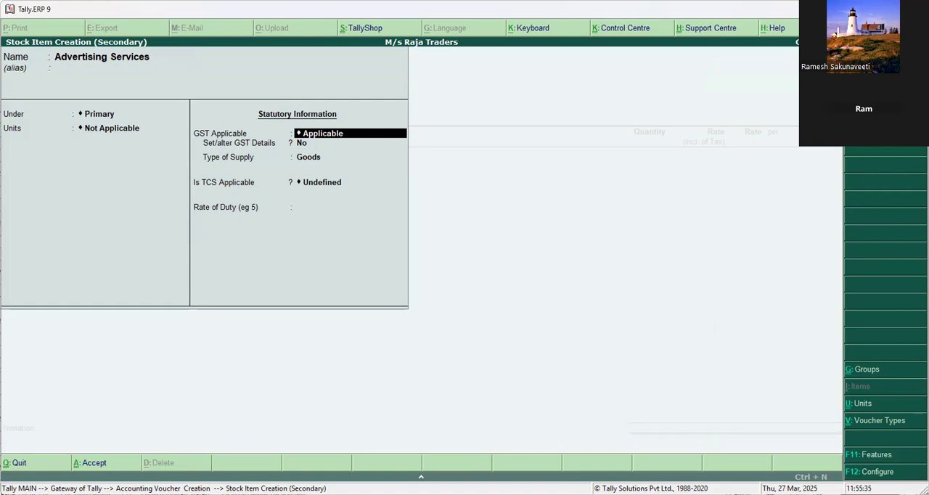
Keep GST applicable for Advertising Services and set its GST details to Taxable with an integrated tax rate of 18%.
key("Return")
type("y")
key("Return")
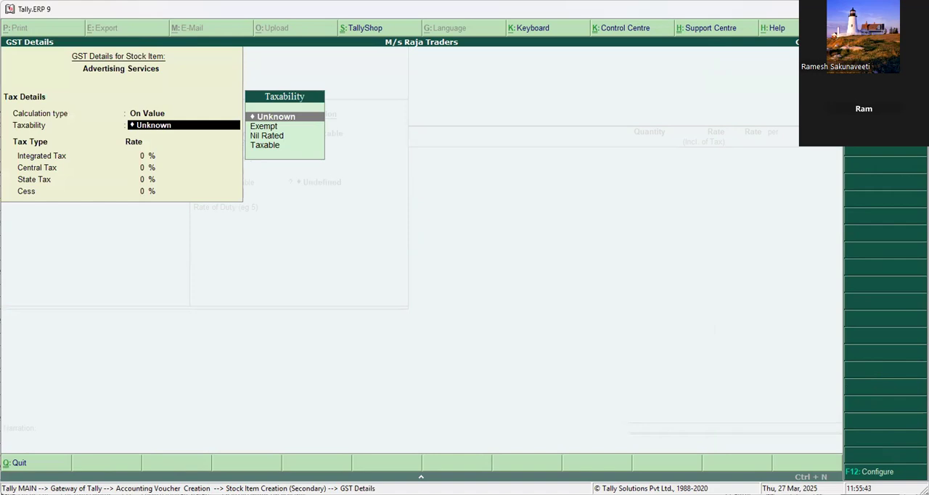
key("Down")
key("Down")
key("Down")
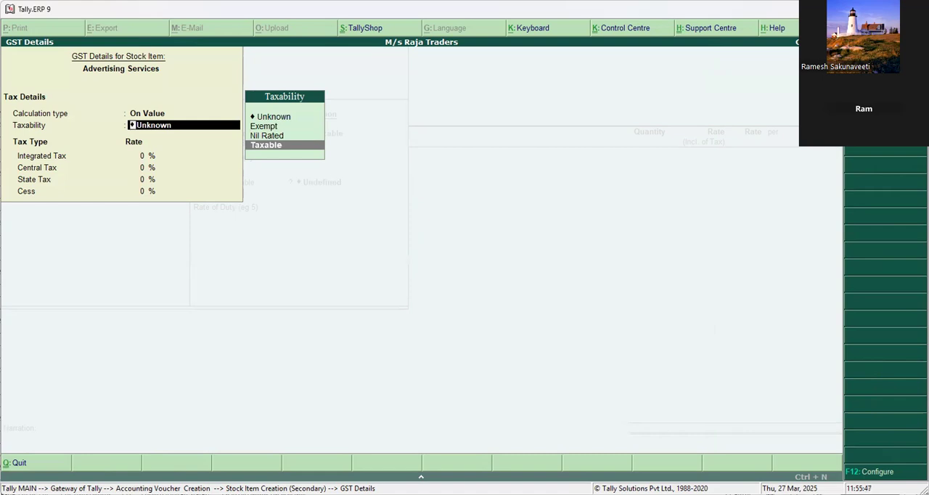
key("Return")
type("18")
key("Return")
key("Return")
key("Return")
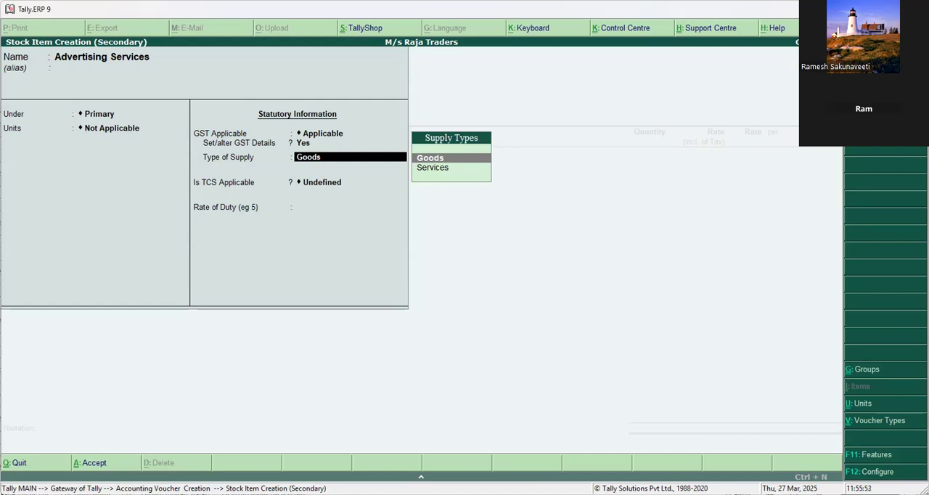
Set the type of supply to Services and save the Advertising Services stock item.
key("Down")
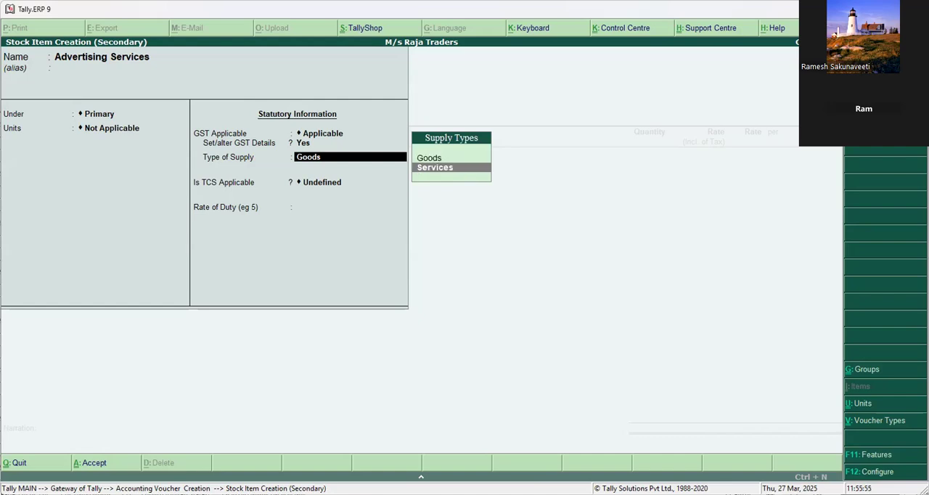
key("Return")
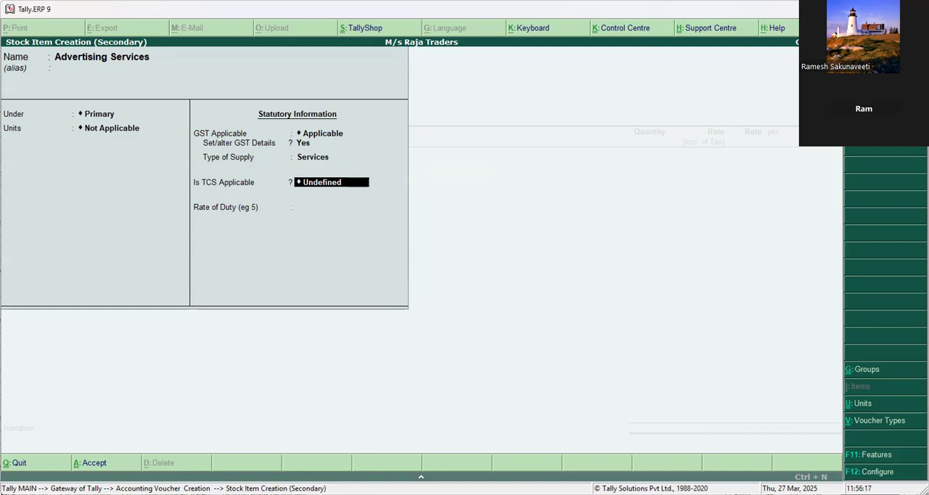
key("ctrl+a")
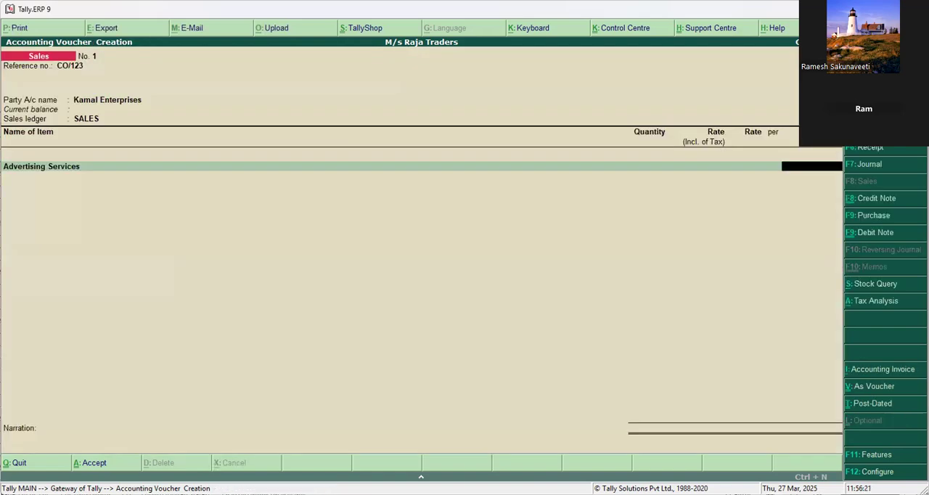
Try to enter an amount of 200000 for Advertising Services with a CGST line, and abandon the sales voucher.
type("200000")
key("Return")
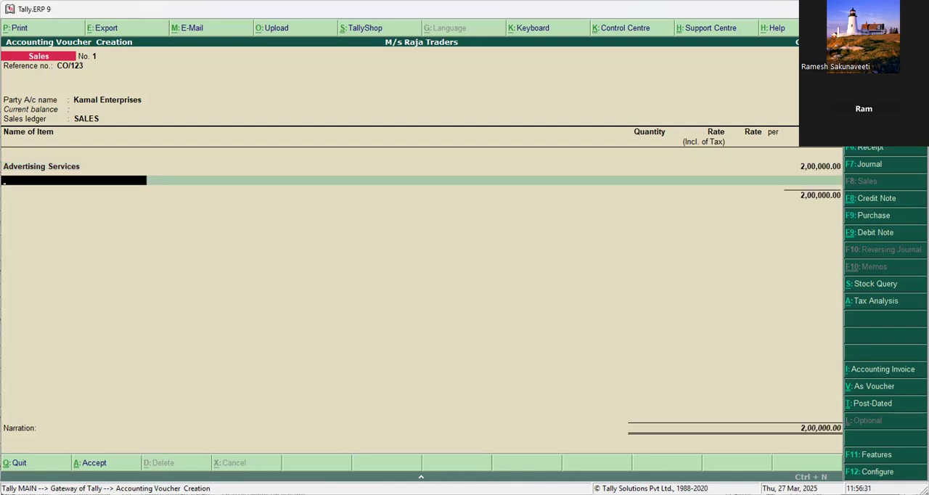
key("Return")
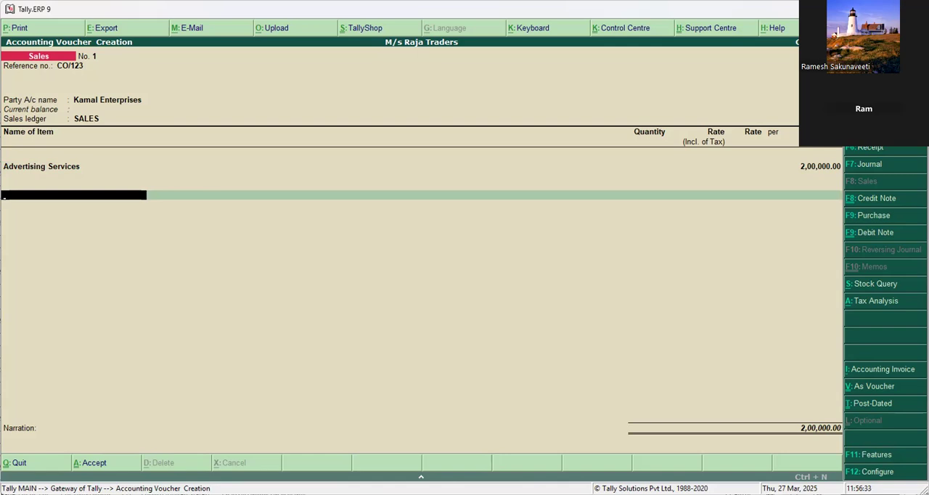
type("C")
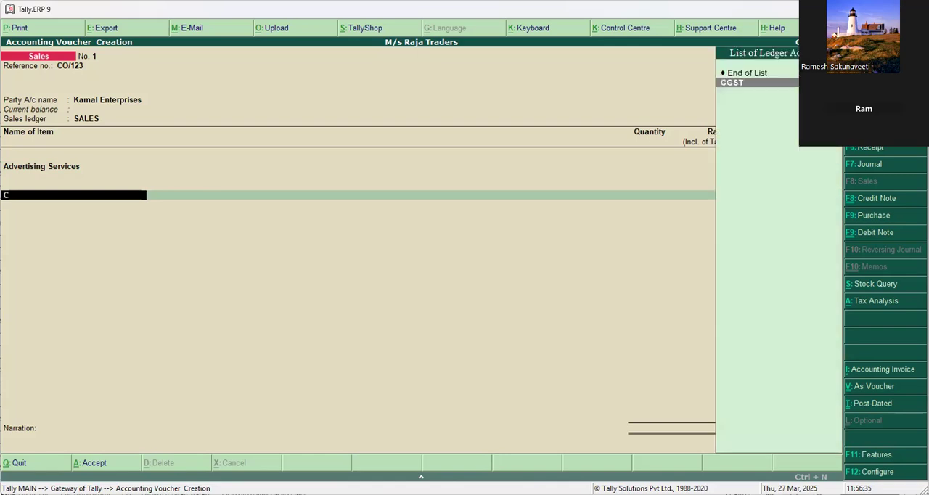
key("Return")
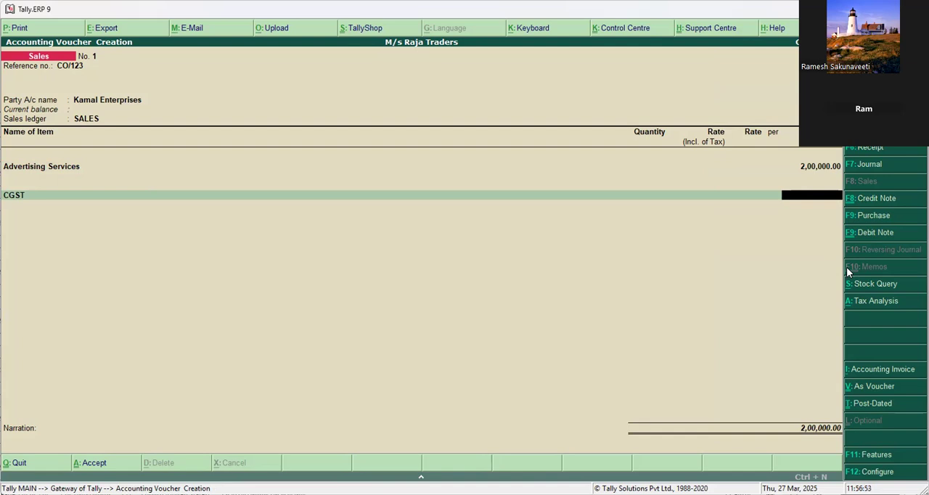
key("Escape")
key("Return")
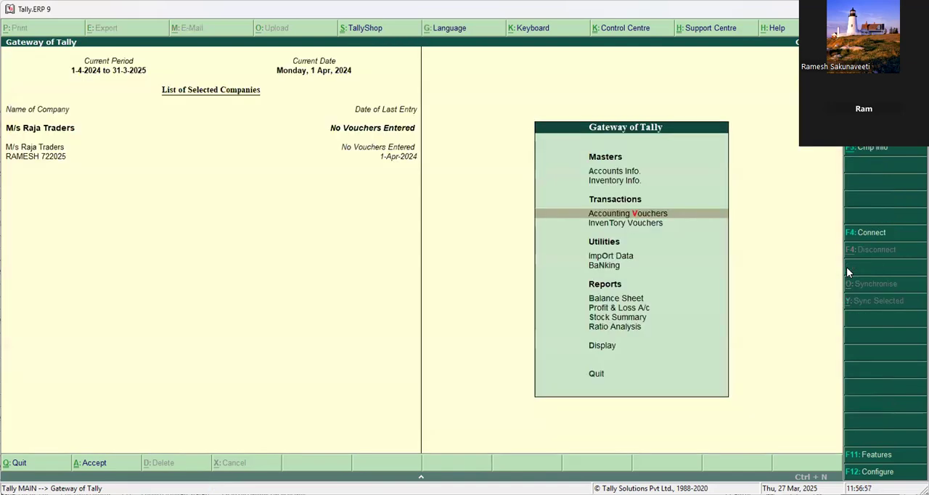
left_click(867, 148)
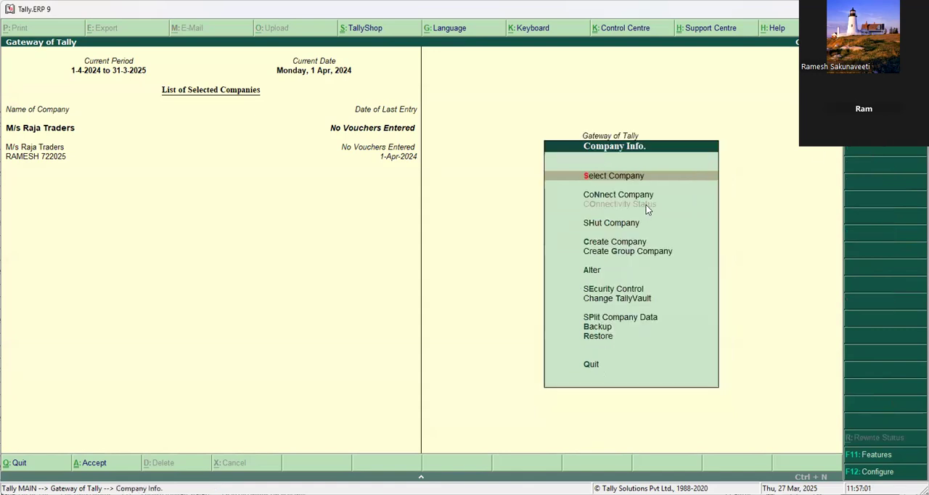
left_click(146, 128)
key("Return")
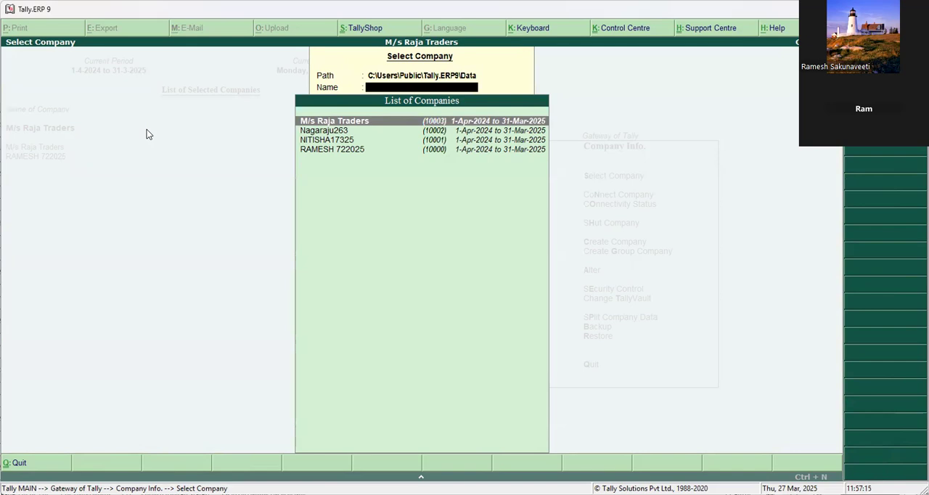
key("Escape")
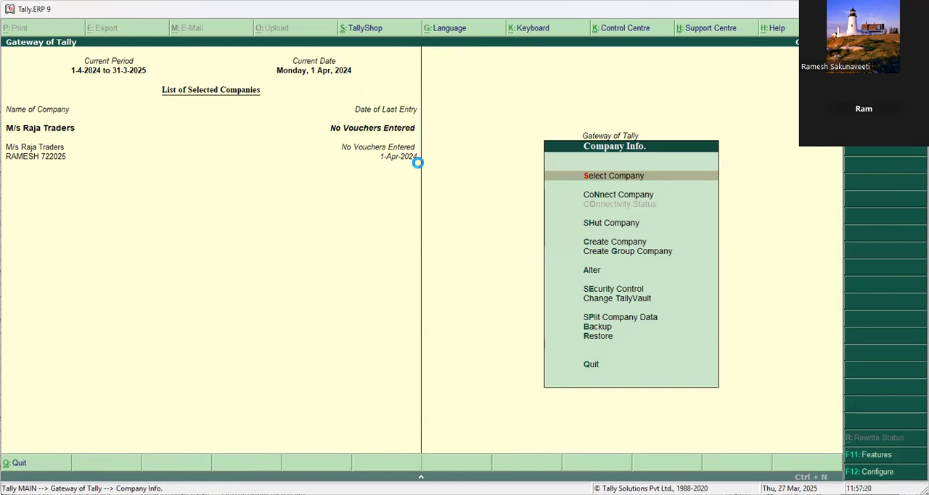
key("Return")
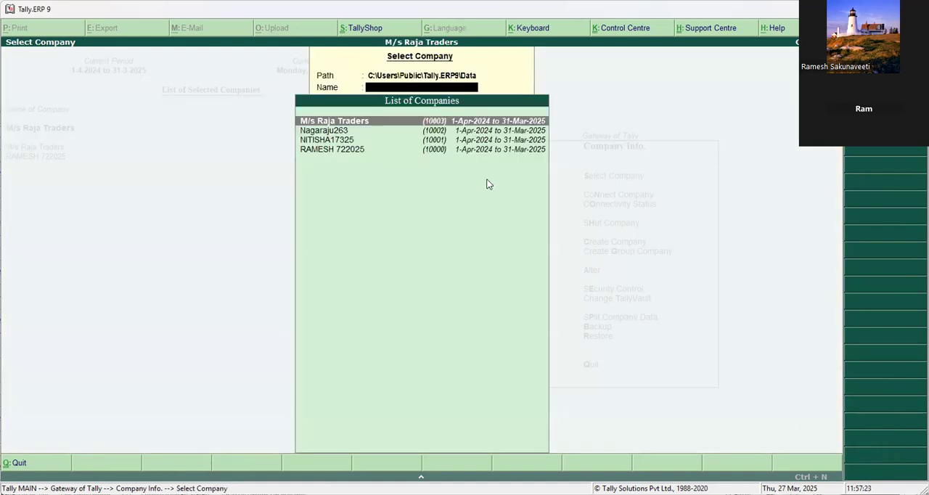
key("Escape")
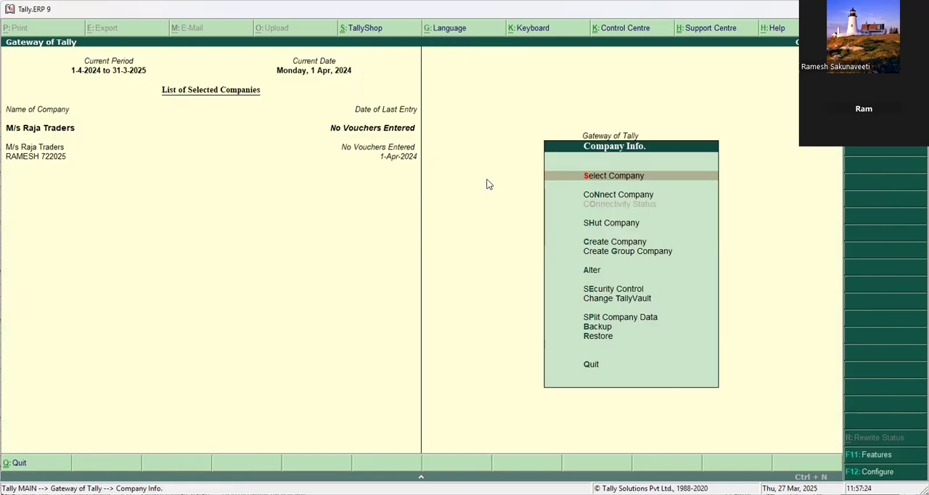
Open the GST details of M/s Raja Traders by setting the statutory option to set/alter GST details to Yes.
left_click(873, 456)
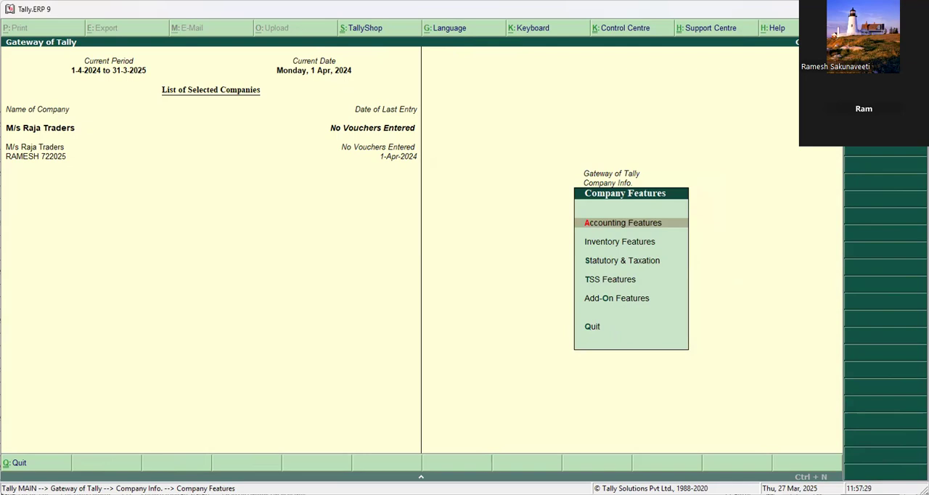
key("s")
key("Return")
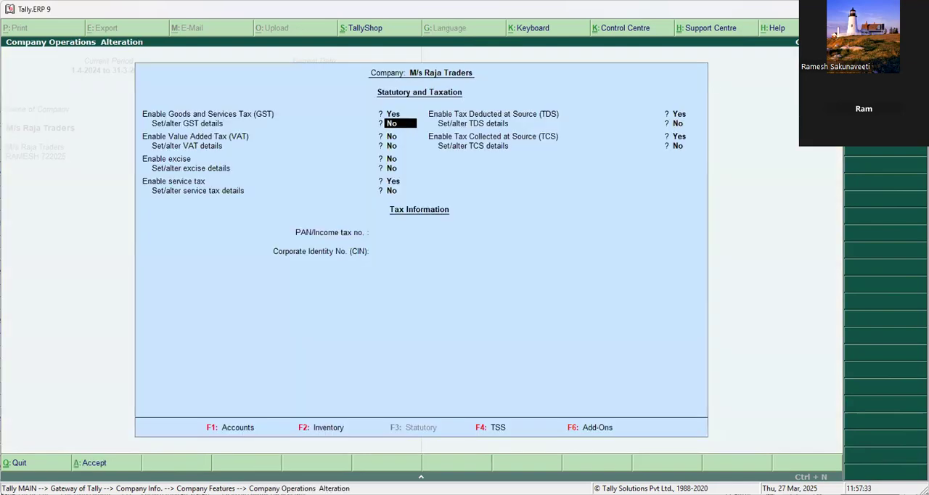
type("Y")
key("Return")
Keep the registration type Regular and set the company's GST applicable date to 1-Jul-2017.
key("Return")
key("Return")
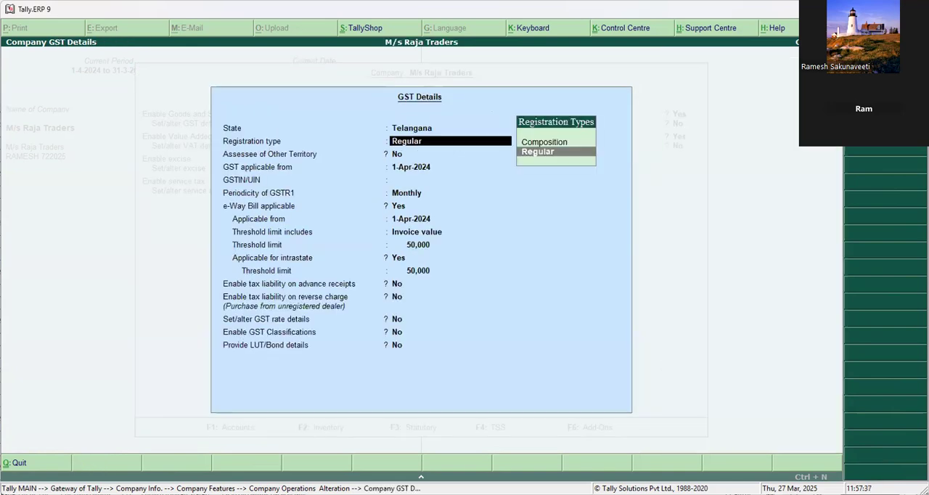
key("Return")
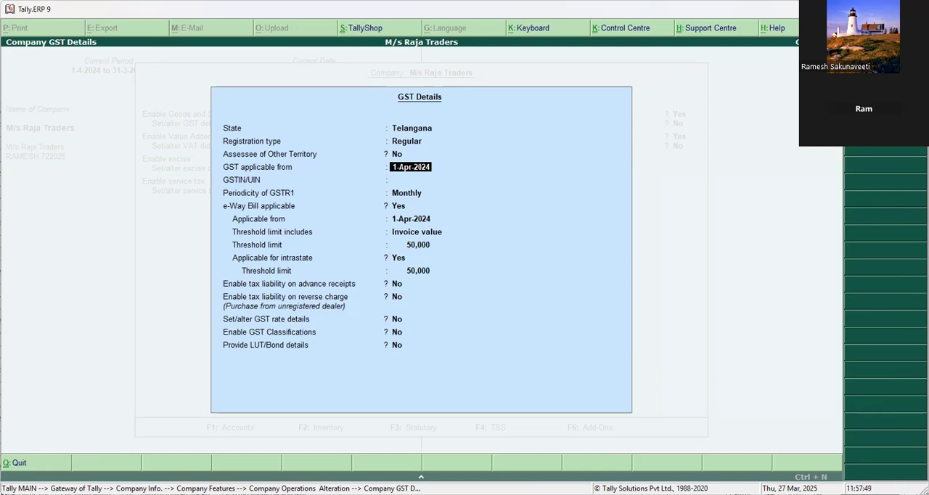
type("1.7.2017")
key("Return")
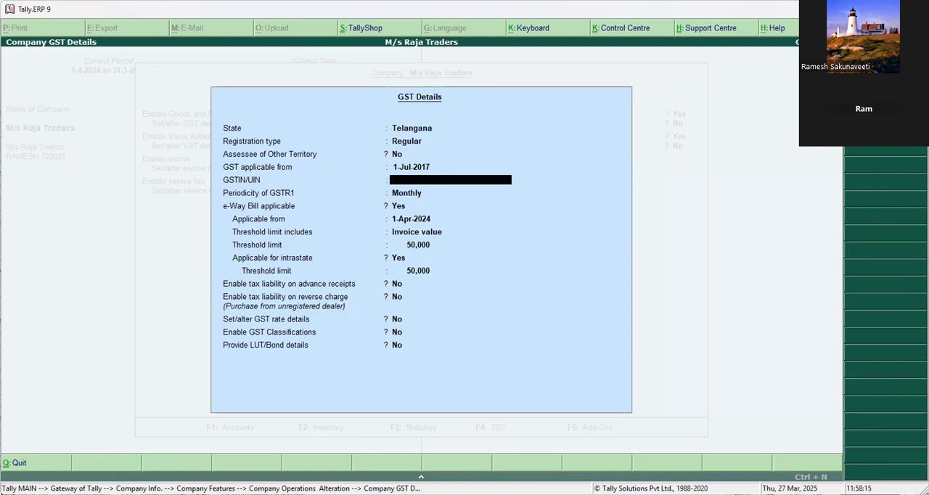
Keep the GSTR1 periodicity Monthly, set e-Way Bill applicable to No, and save the company's GST and statutory settings.
key("Return")
key("Return")
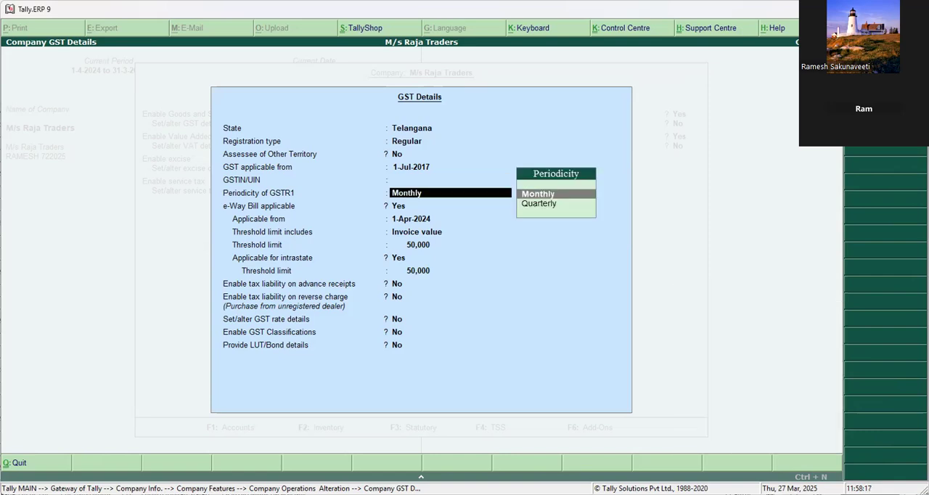
key("Return")
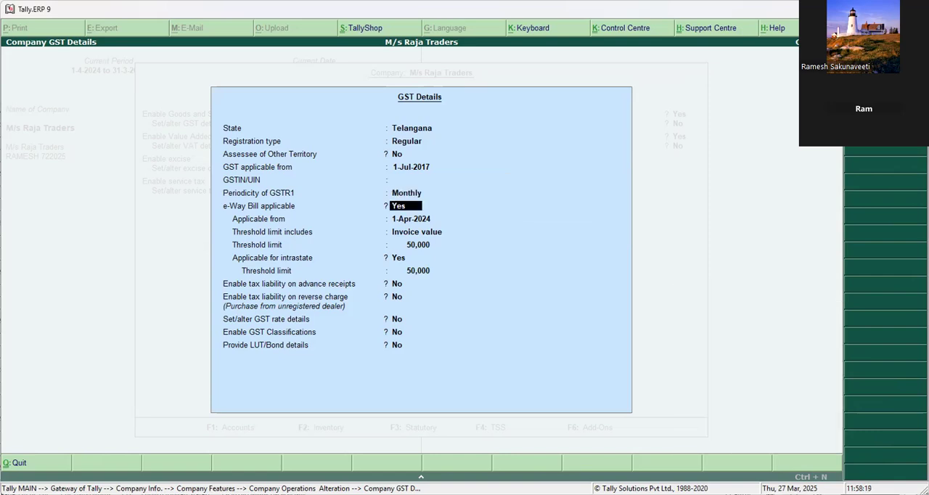
key("BackSpace")
type("no")
key("Return")
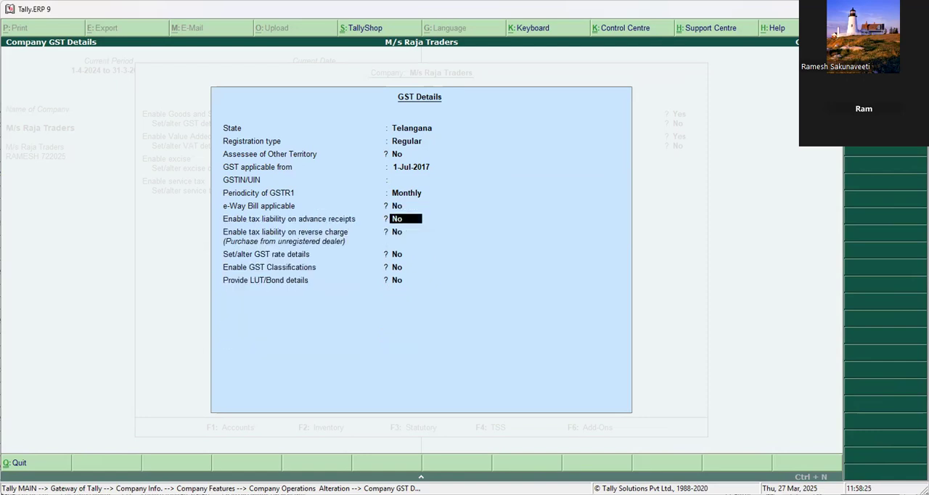
key("ctrl+a")
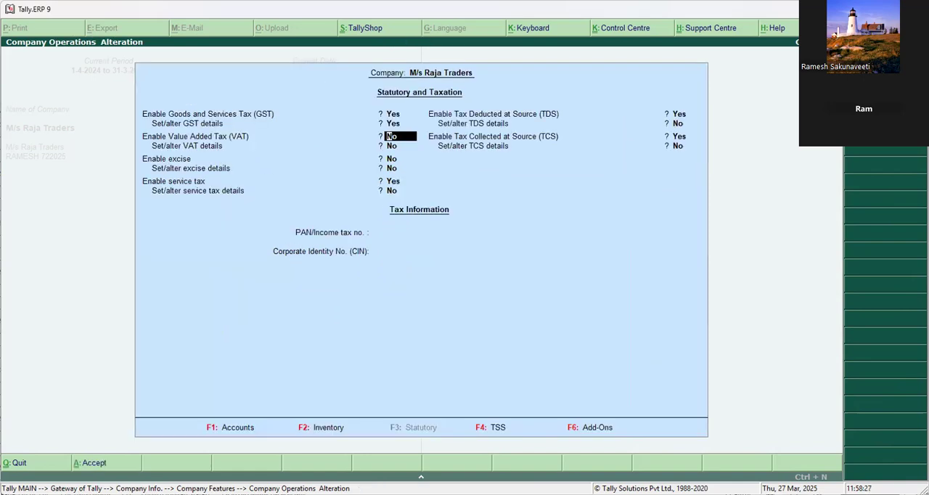
key("ctrl+a")
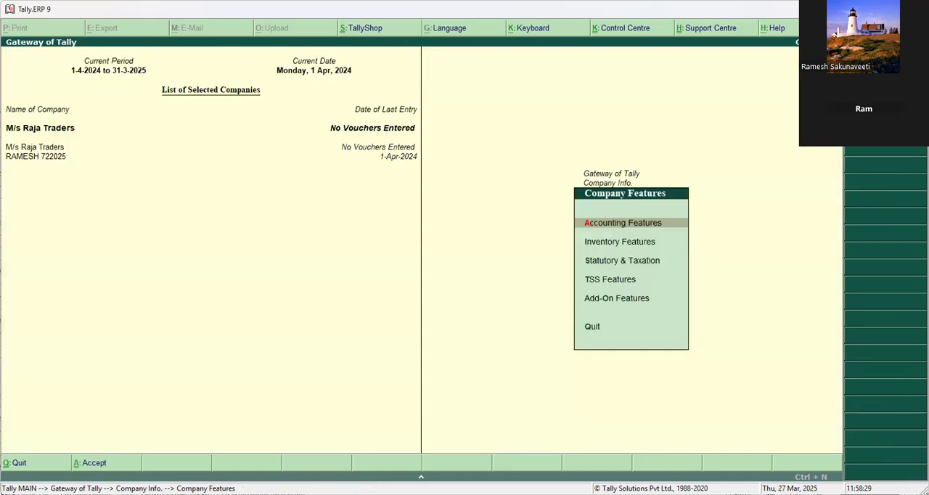
key("Escape")
key("Escape")
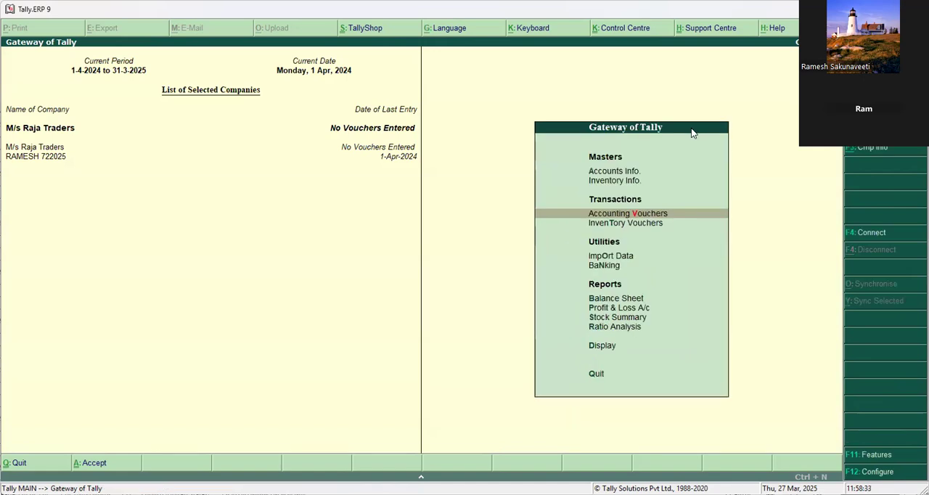
Start a sales voucher with reference number co/123 for party Kamal Enterprises, using the SALES ledger.
key("Return")
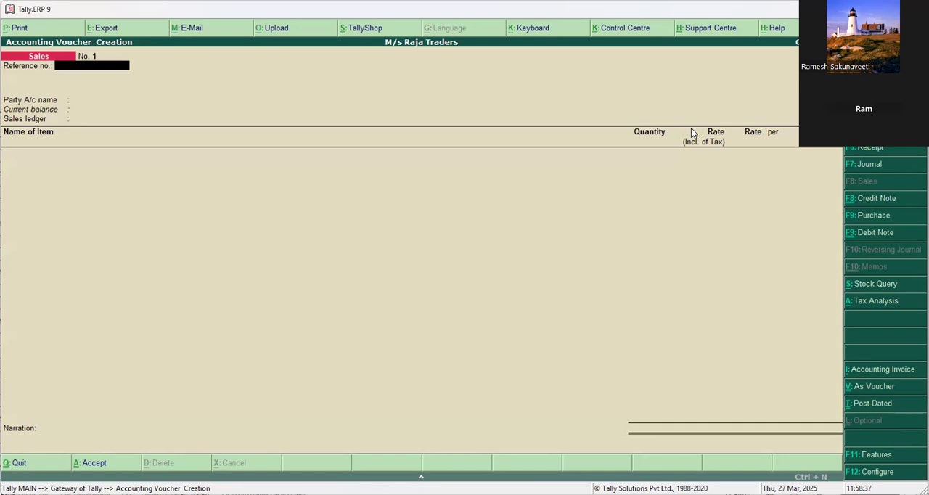
type("co/123")
key("Return")
key("Down")
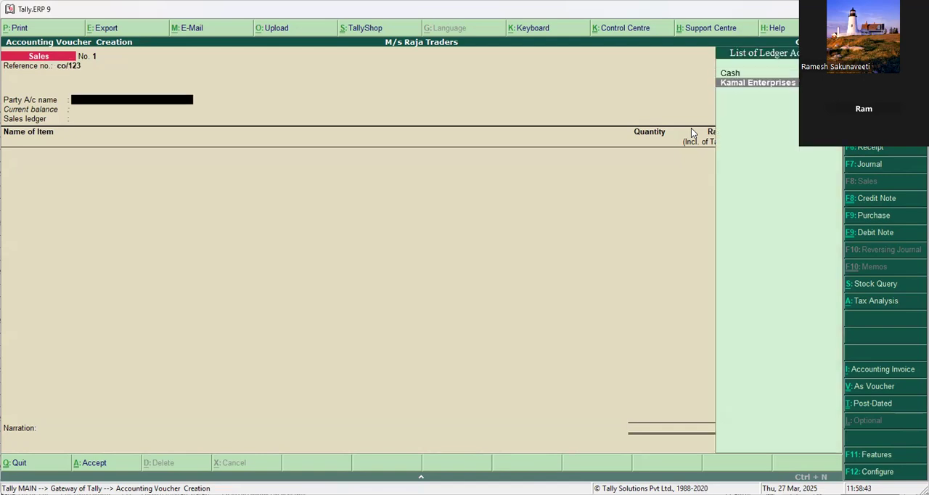
key("Return")
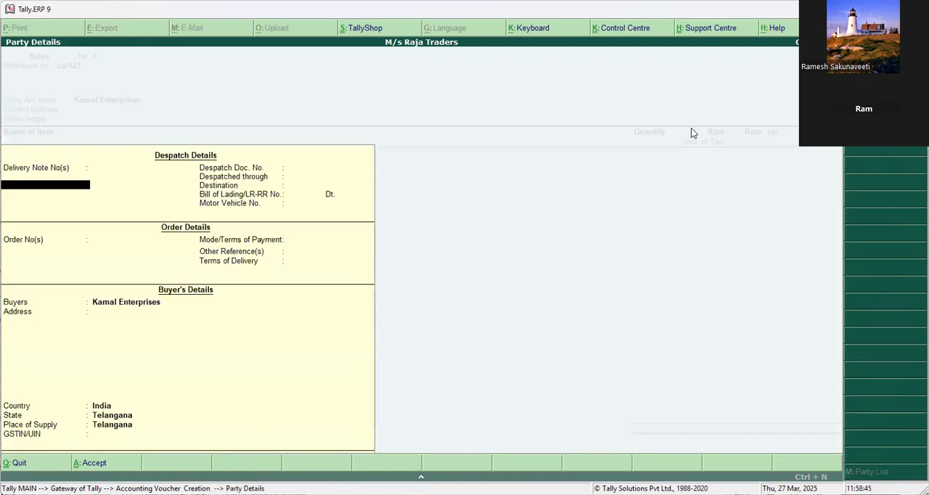
key("ctrl+a")
key("Return")
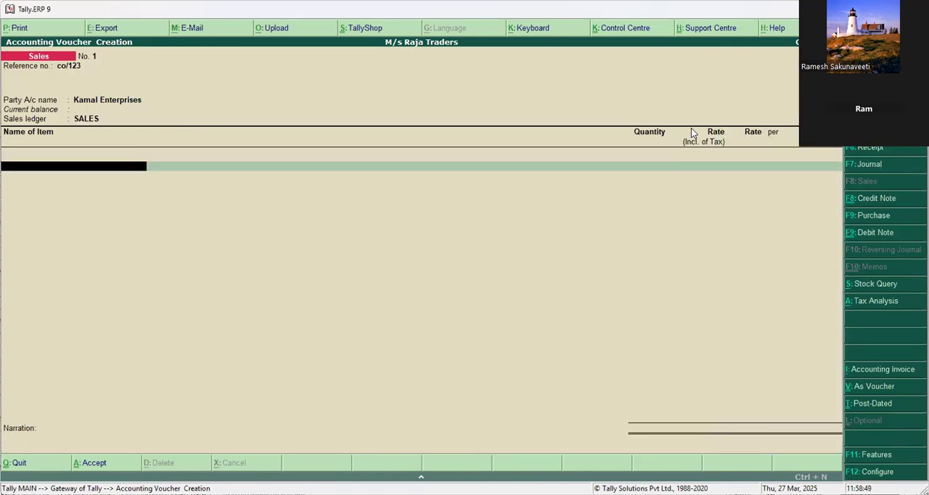
Try to enter Advertising Services for 200000 with a CGST line, and abandon the sales voucher.
type("Adv")
key("Return")
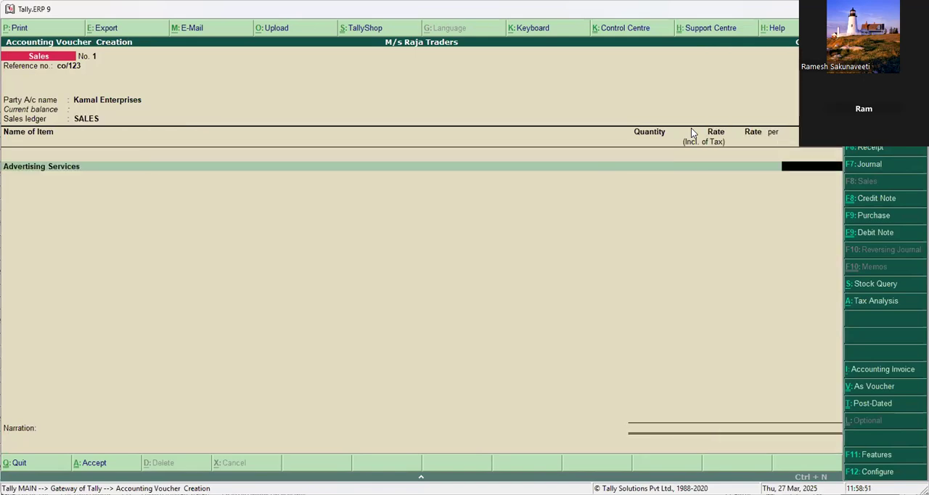
type("200000")
key("Return")
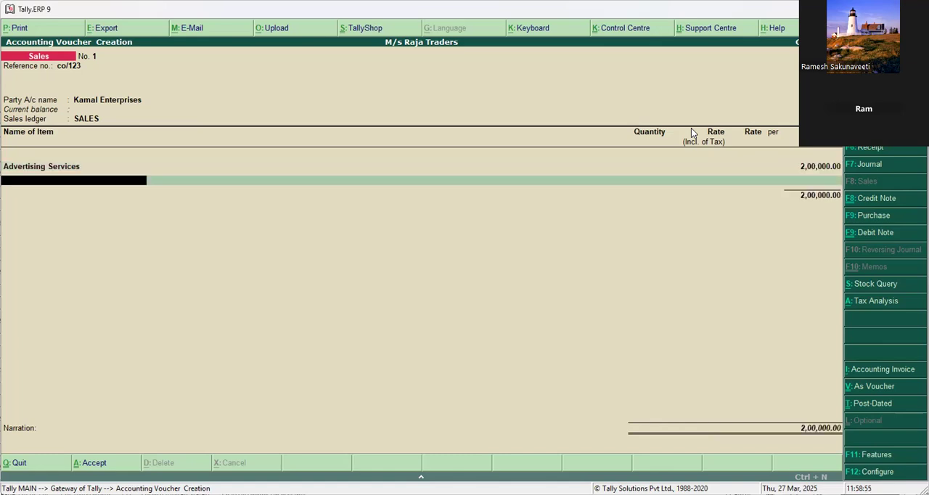
key("Return")
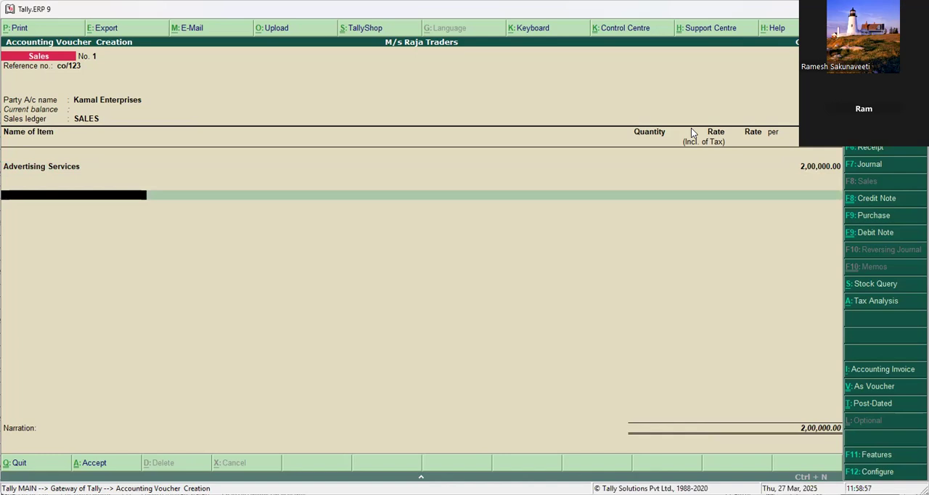
type("C")
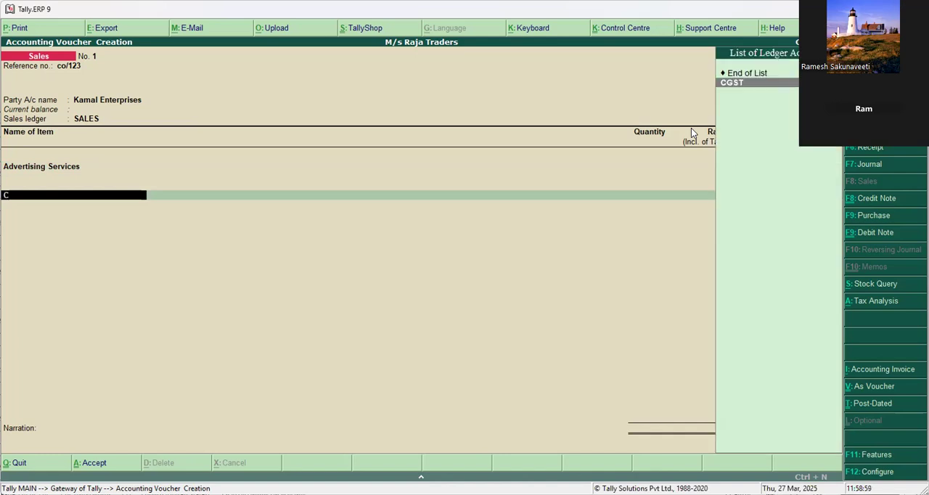
key("Return")
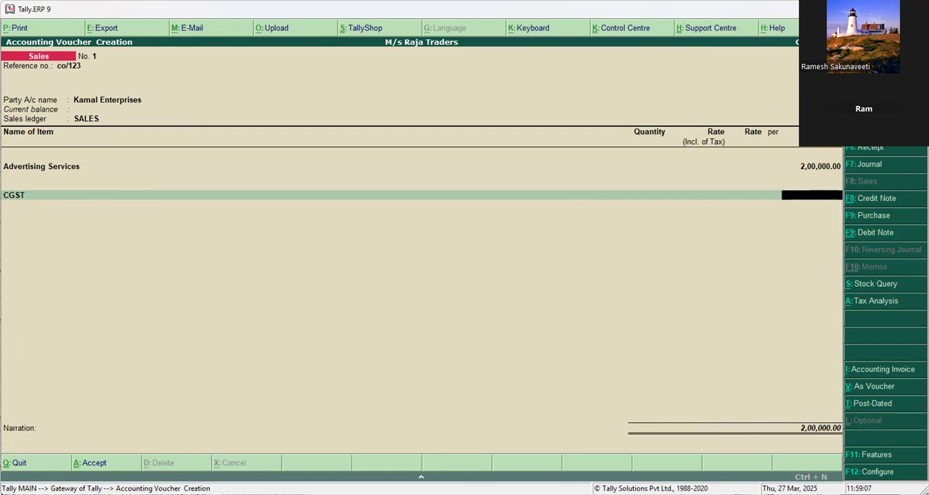
key("Escape")
key("y")
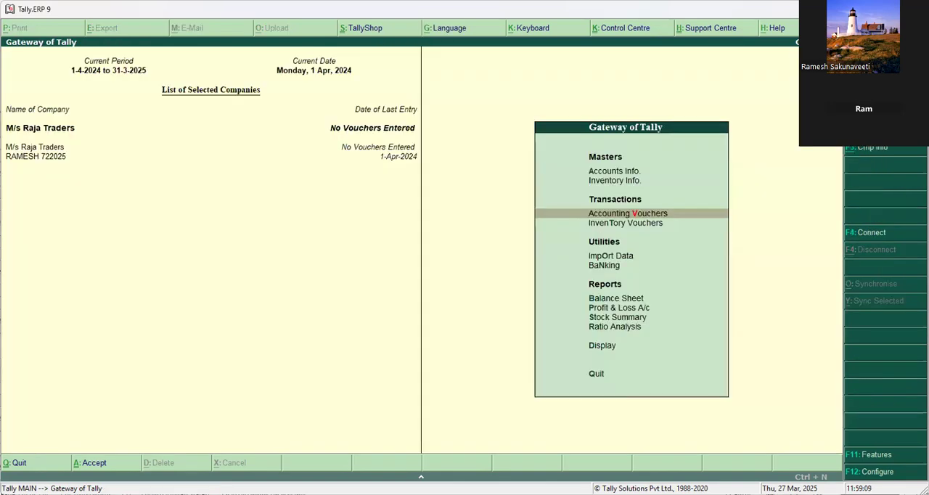
Display the CGST ledger to examine its group, duty type, tax type and calculation settings.
left_click(622, 170)
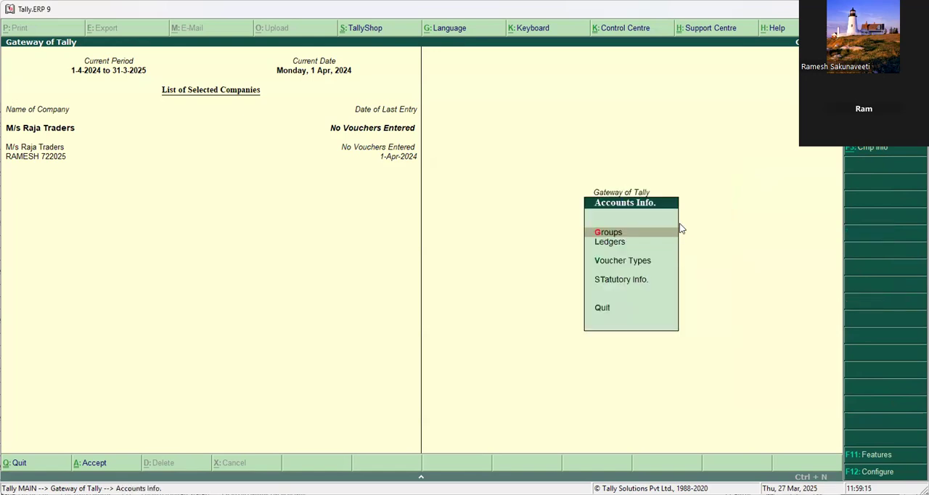
left_click(602, 243)
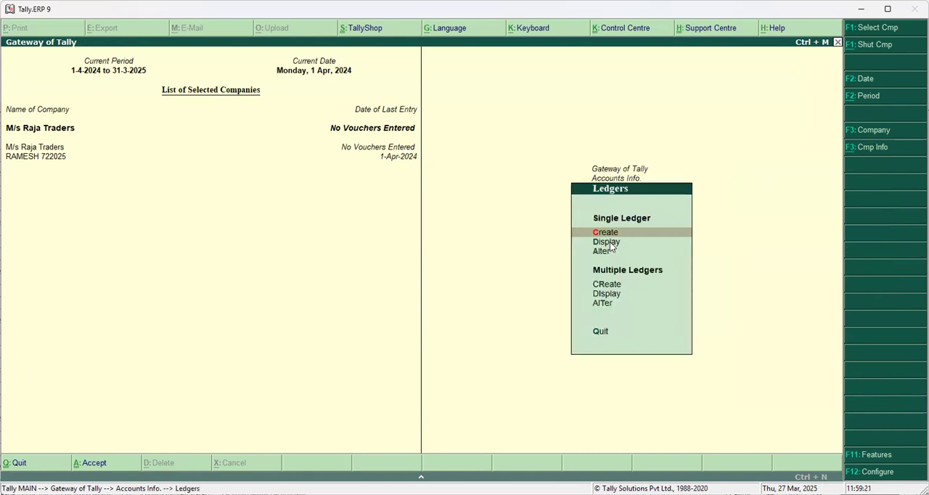
left_click(610, 243)
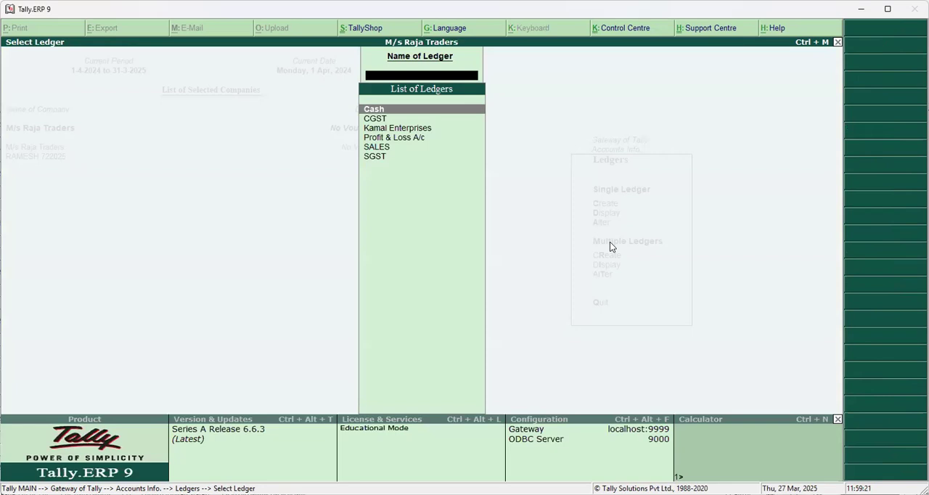
left_click(378, 120)
left_click(378, 121)
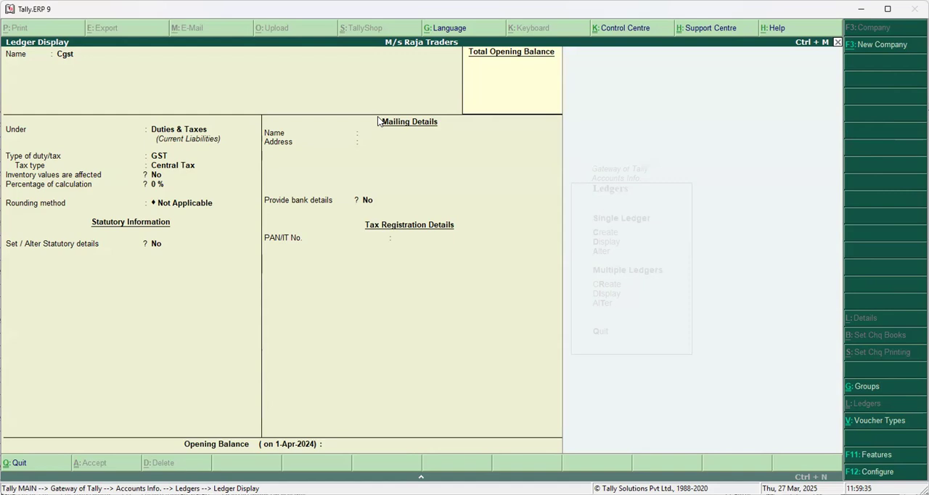
key("Escape")
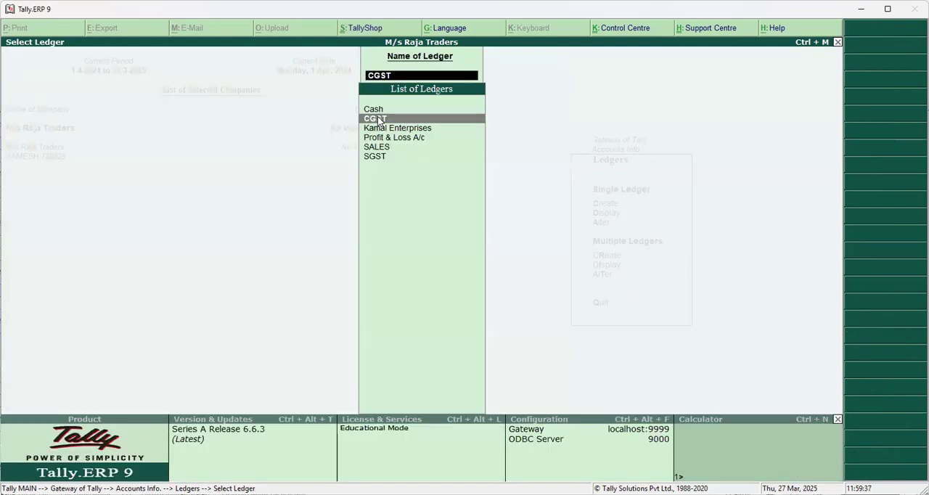
Display the SGST ledger to examine its tax settings, and return to the Gateway of Tally.
key("Down")
key("Down")
key("Down")
key("Down")
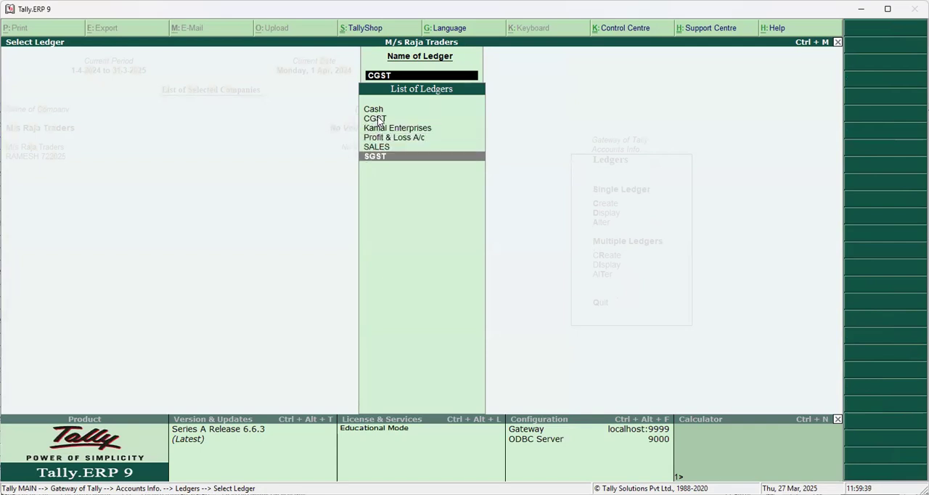
key("Return")
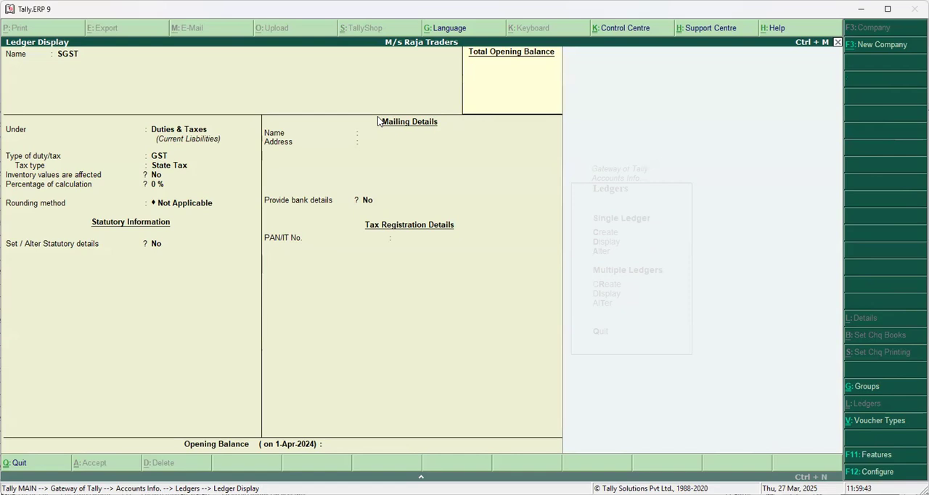
key("Escape")
key("Escape")
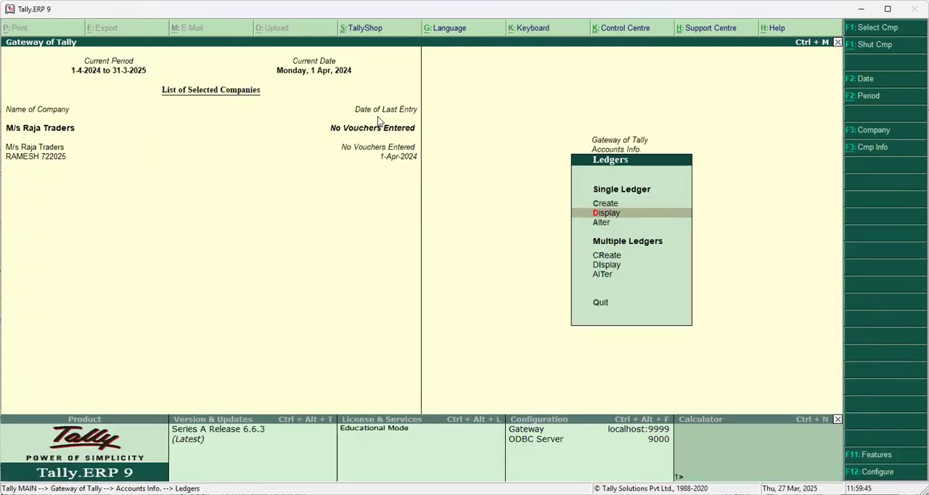
key("Escape")
key("Escape")
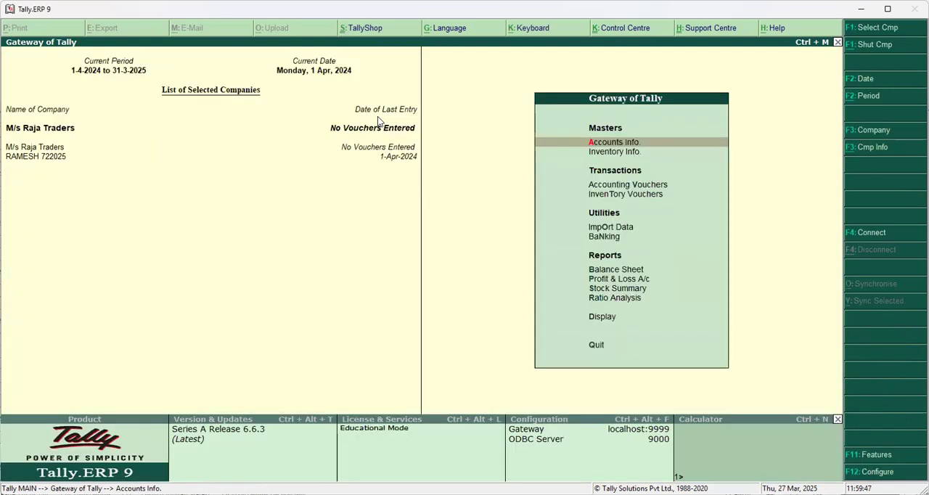
Display the Advertising Services stock item to examine its GST applicability, GST details and type of supply.
left_click(621, 152)
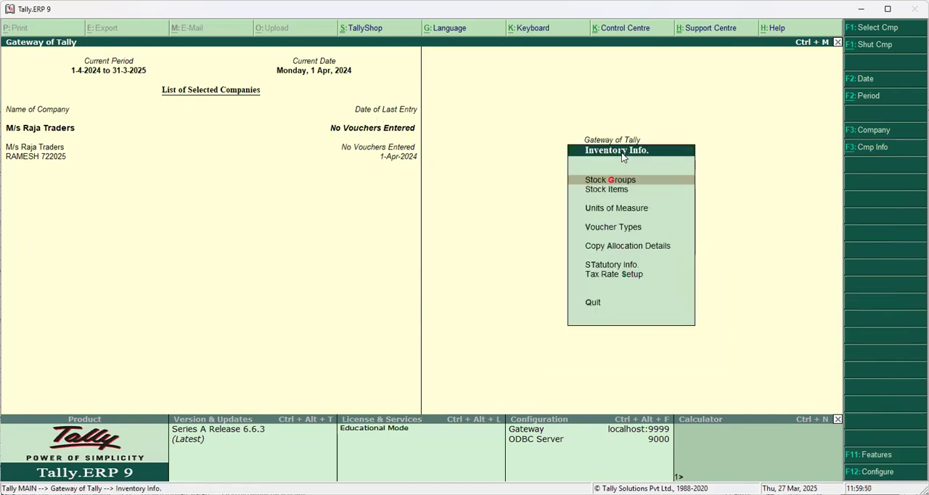
left_click(617, 190)
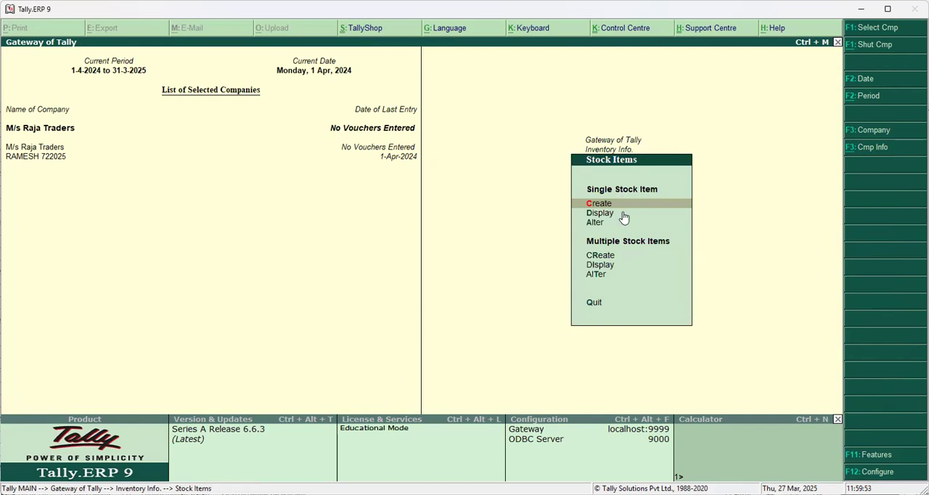
left_click(599, 215)
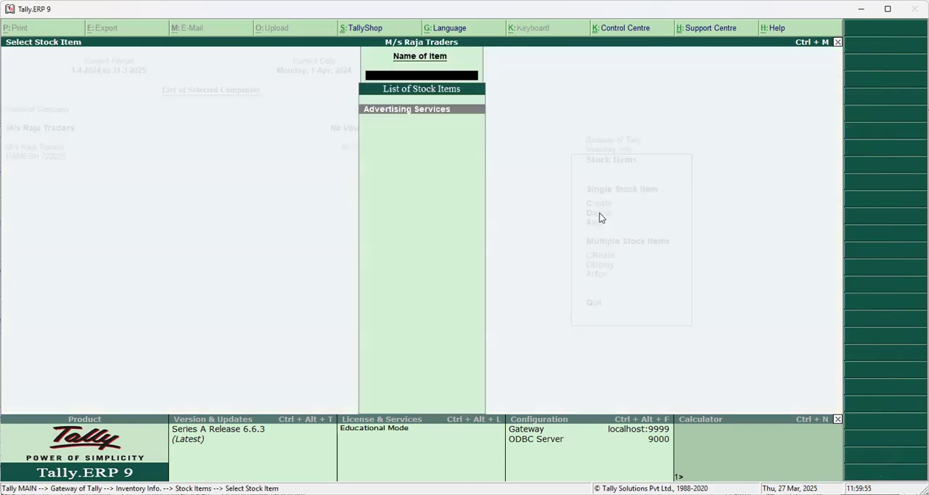
key("Return")
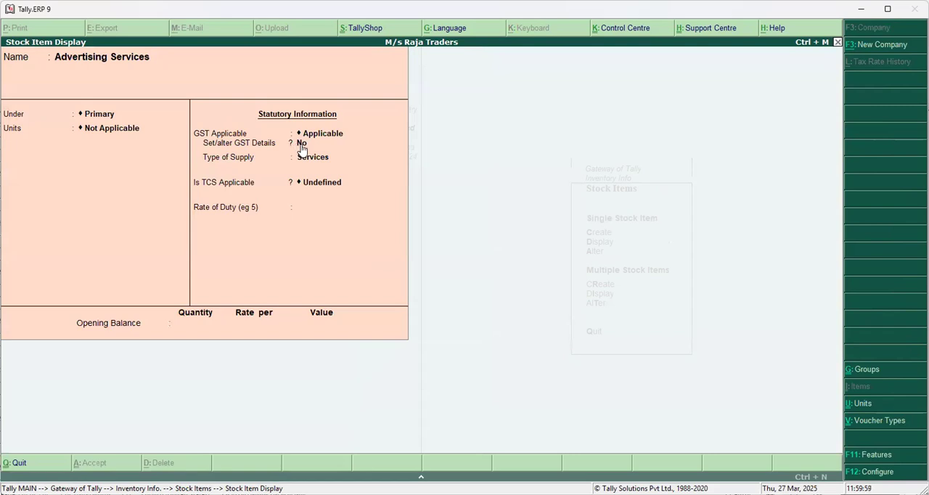
key("Escape")
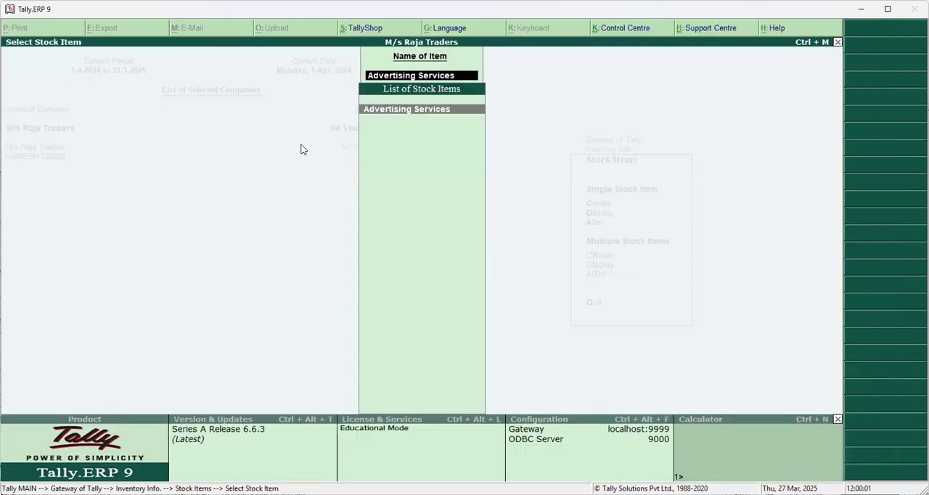
key("Escape")
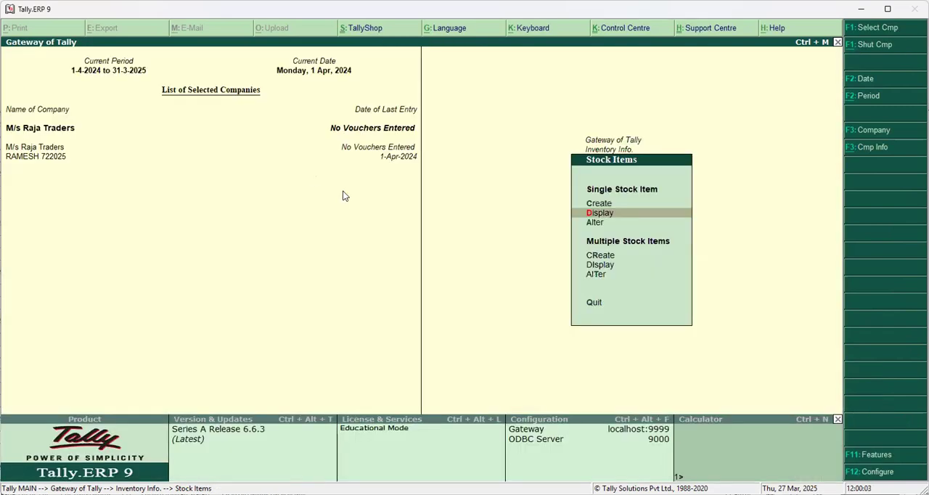
Open the Advertising Services stock item for alteration and turn on Set/alter GST Details.
left_click(594, 223)
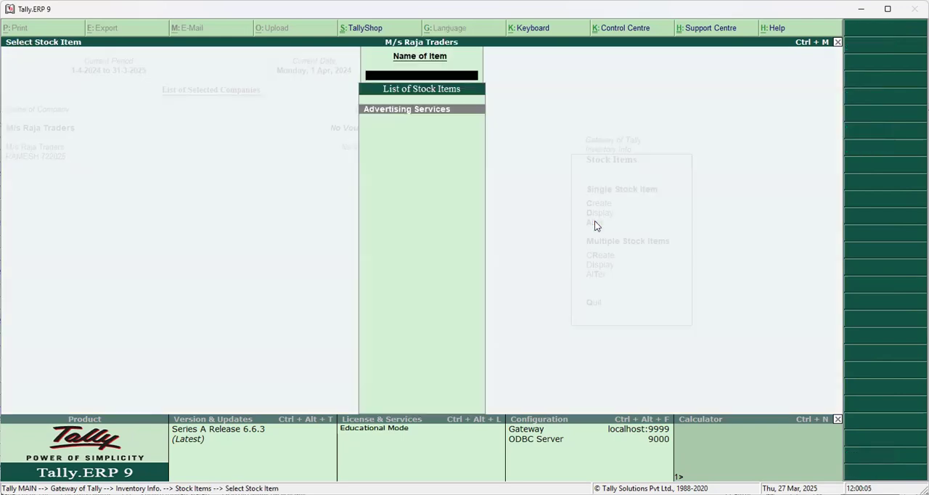
key("Return")
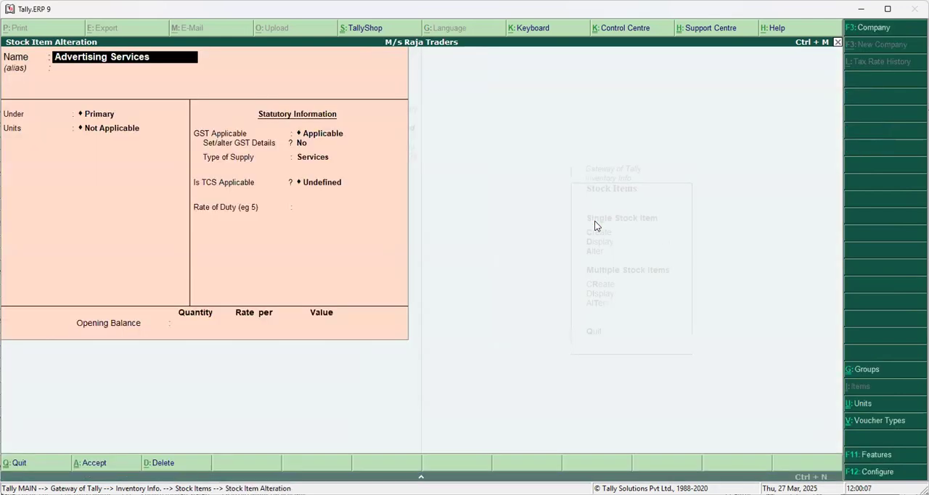
key("Return")
key("Return")
key("Return")
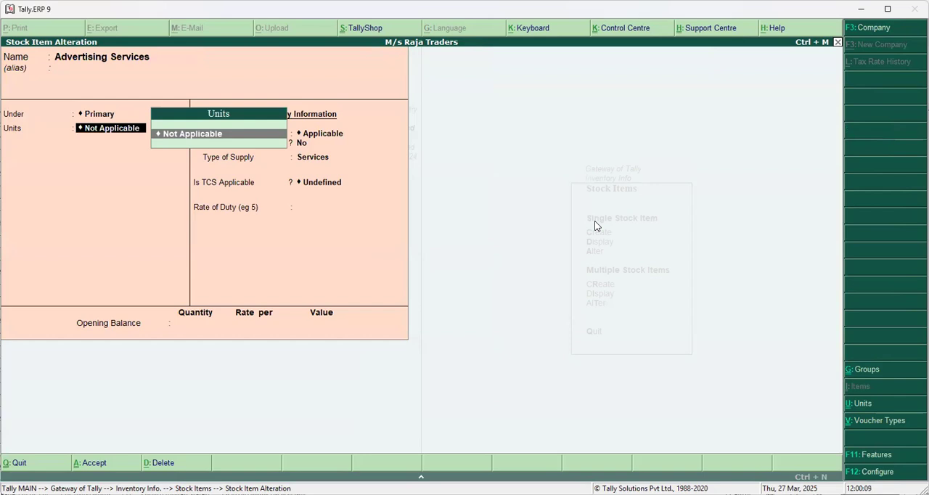
key("Return")
key("Return")
type("y")
key("Return")
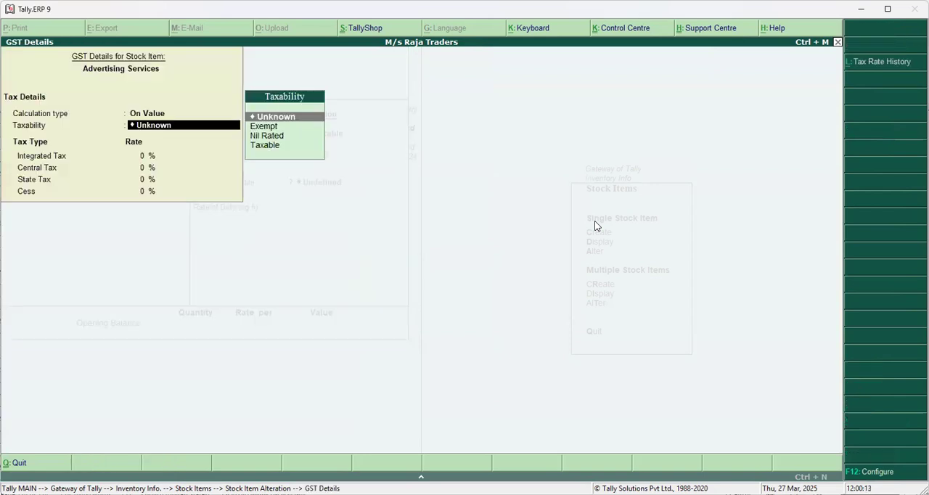
Set the item's taxability to Taxable with 18% integrated tax, and save the Advertising Services stock item.
key("Down")
key("Down")
key("Down")
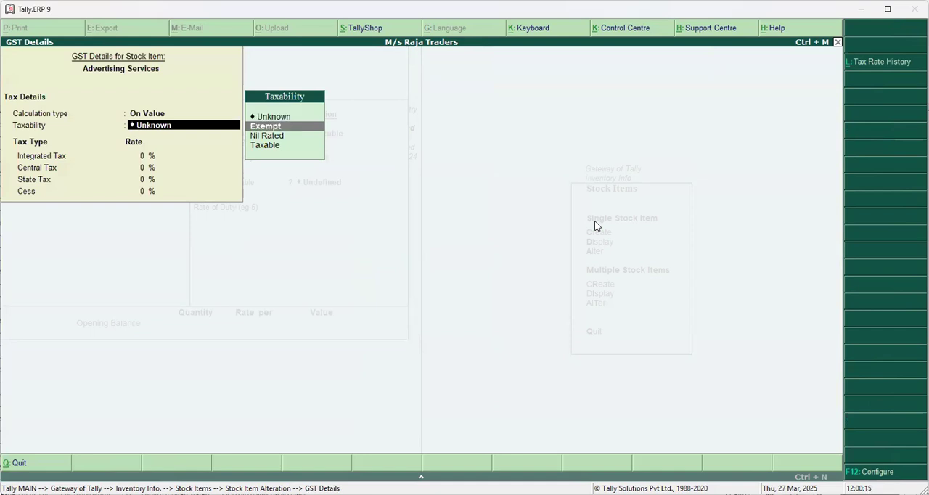
key("Return")
type("18")
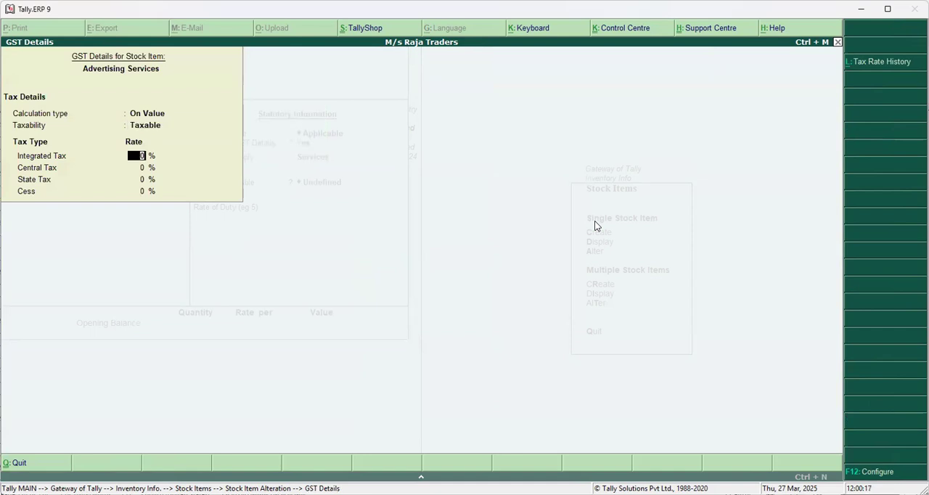
key("Return")
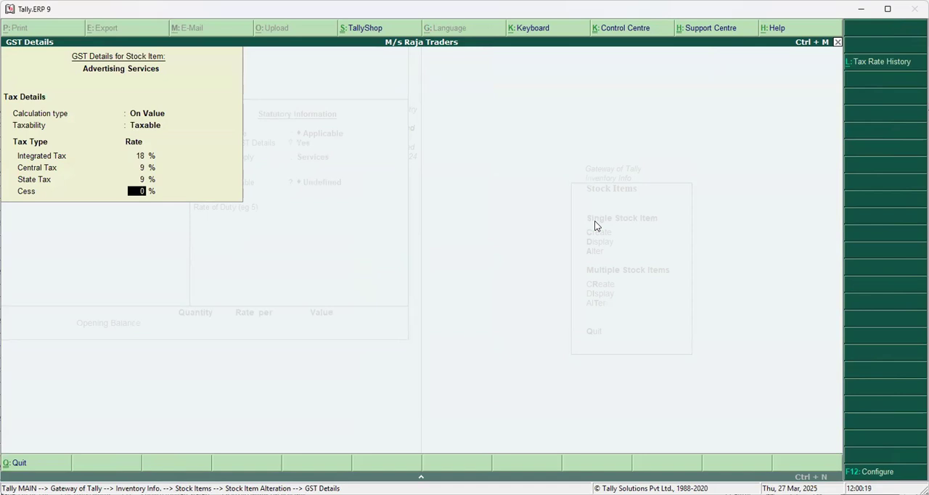
key("Return")
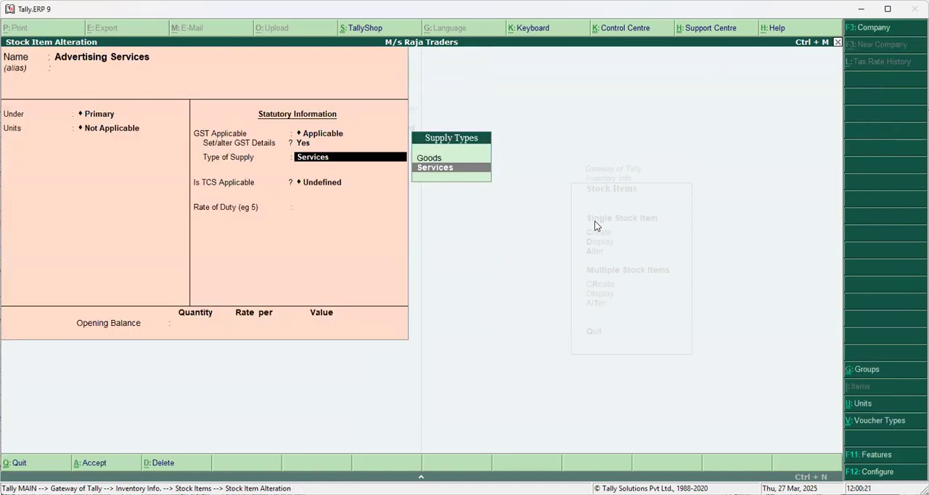
key("ctrl+a")
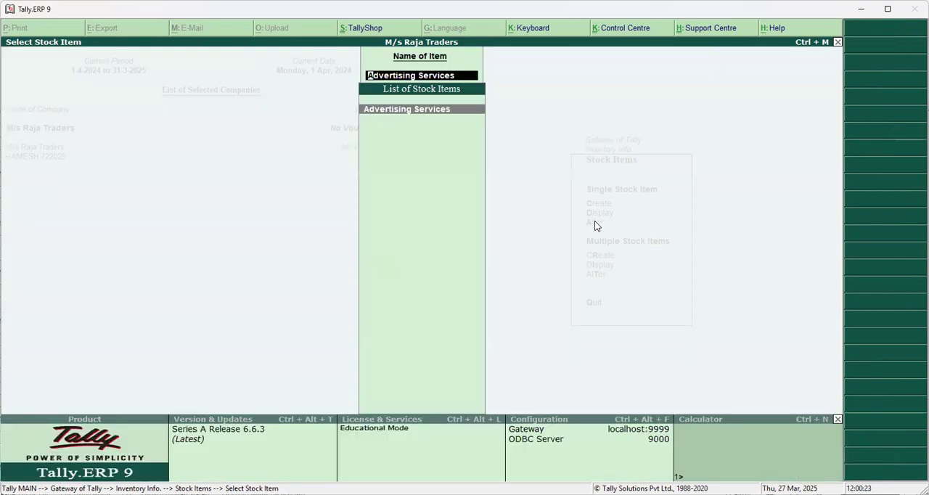
key("Escape")
key("Escape")
key("Escape")
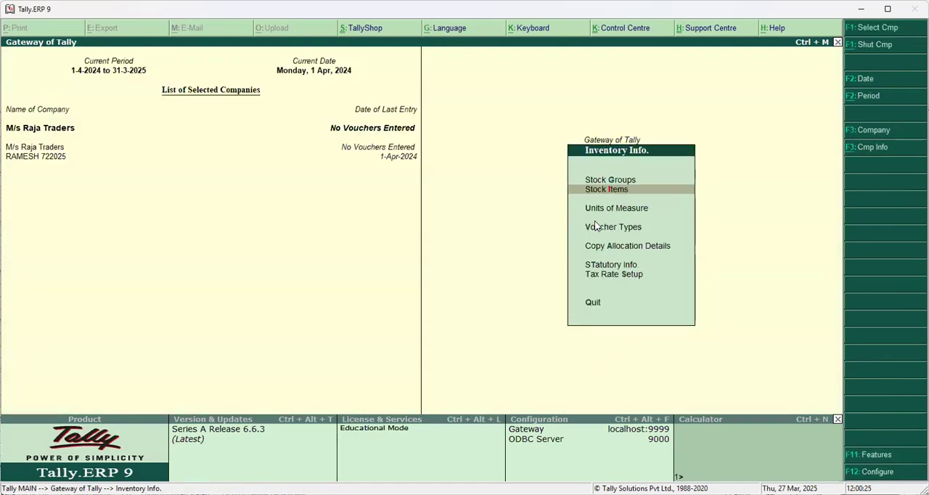
Start a new sales voucher with reference number co/123 for Kamal Enterprises, accepting the party details and using the SALES ledger.
left_click(625, 187)
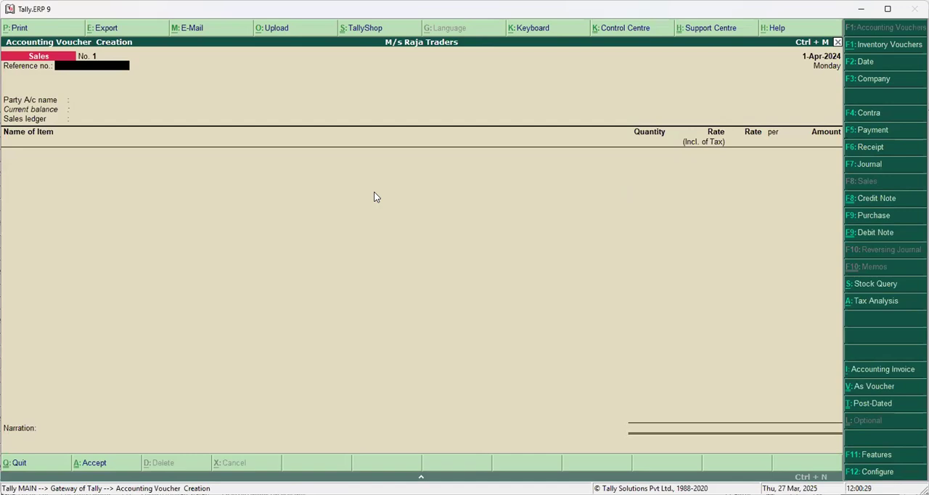
type("co/123")
key("Return")
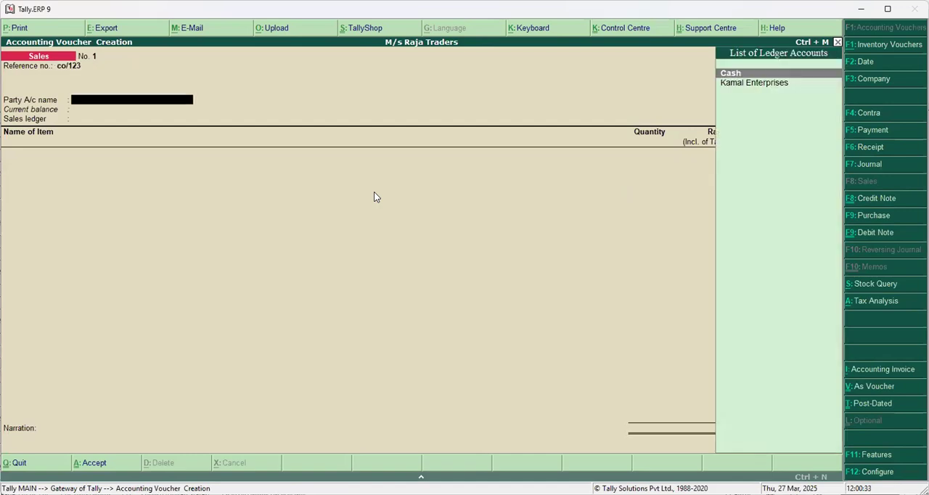
key("Down")
key("Return")
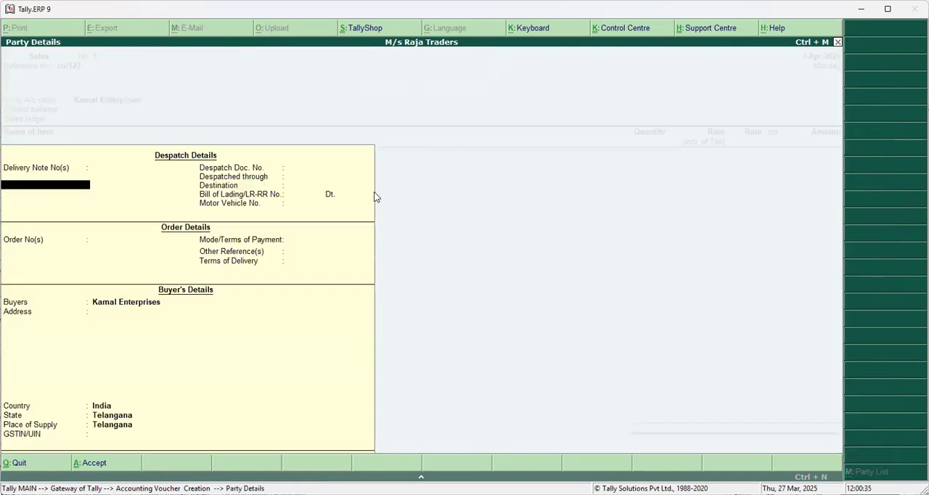
key("ctrl+a")
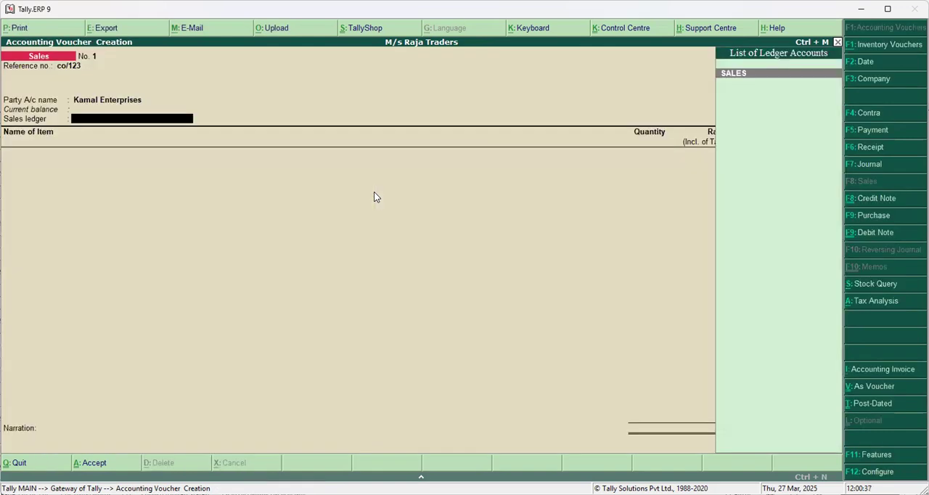
key("Return")
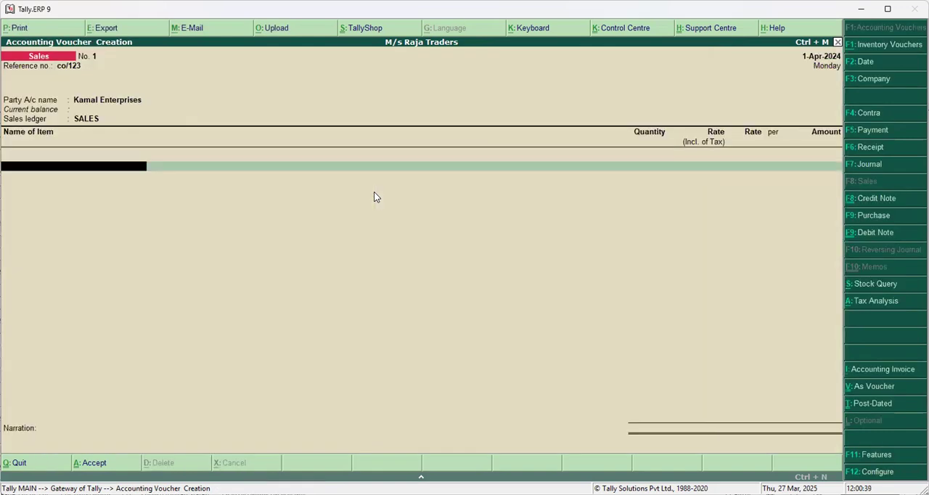
Enter Advertising Services in the sales voucher with an amount of 200000.
type("a")
key("Return")
type("200000")
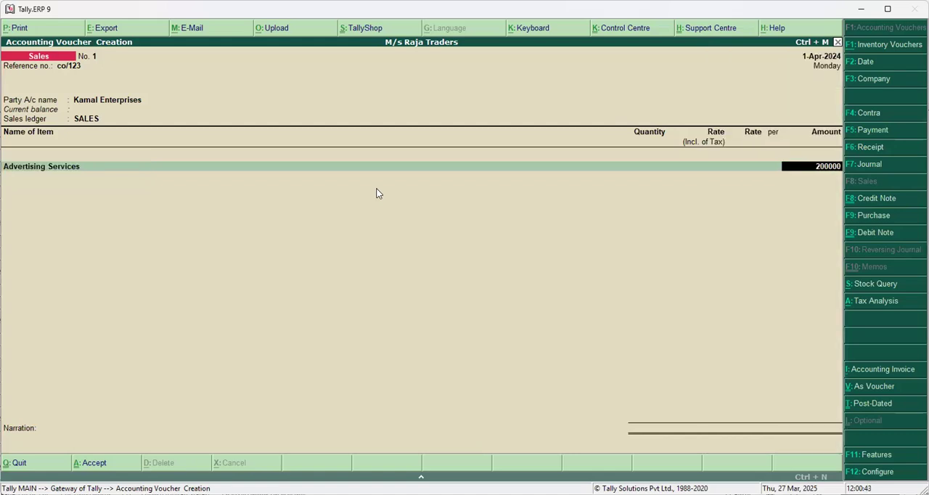
key("Return")
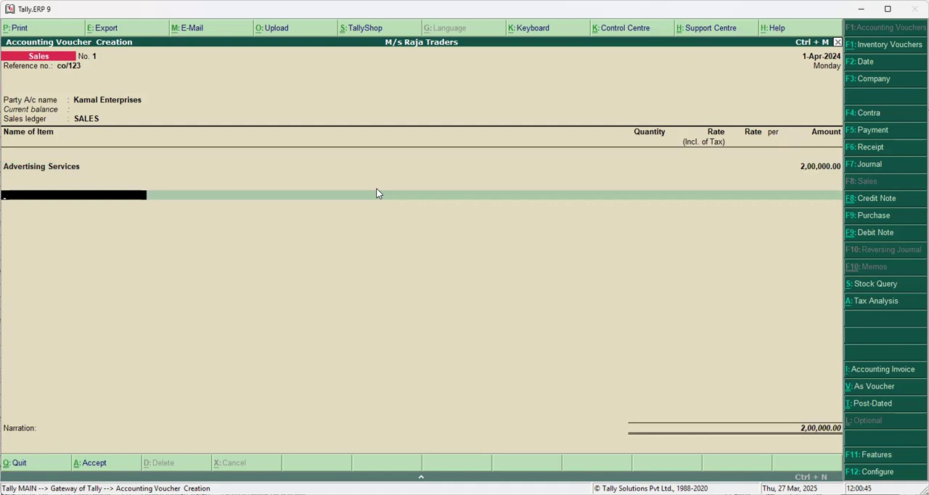
Add CGST and SGST tax lines to the sales voucher, save it without a narration, and leave voucher entry.
type("C")
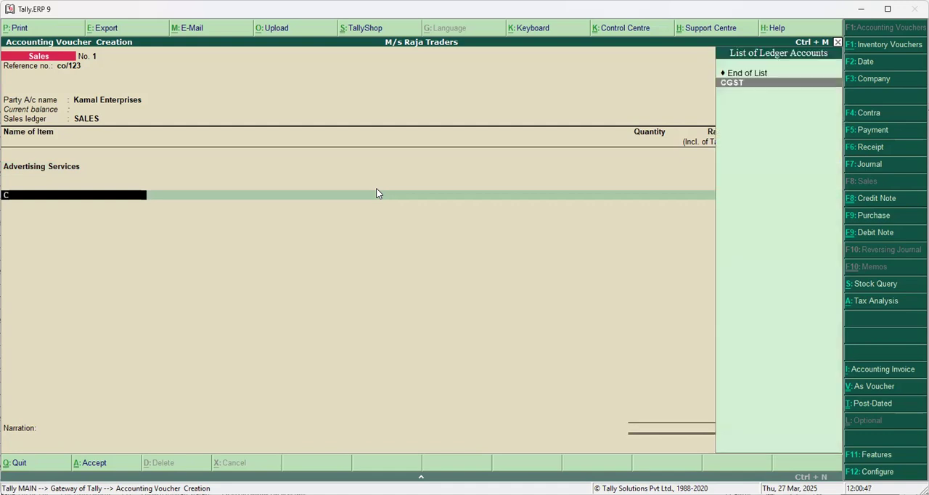
key("Return")
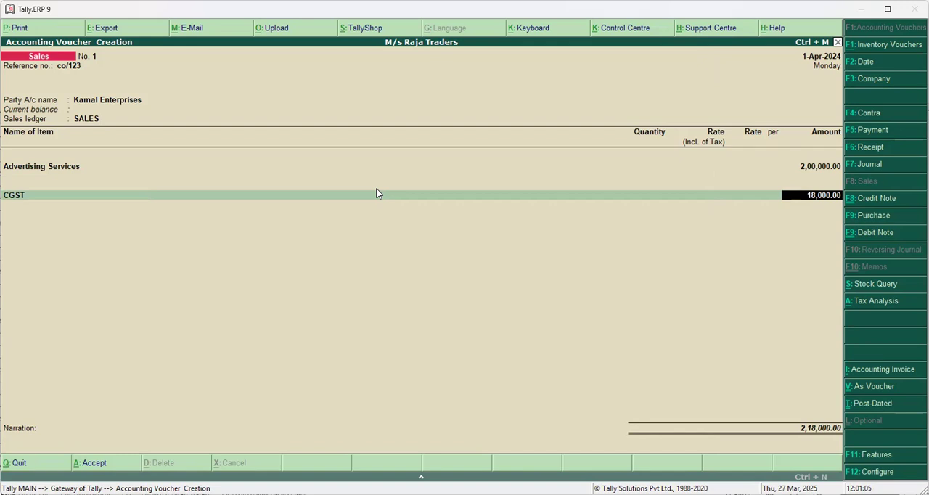
key("Return")
type("S")
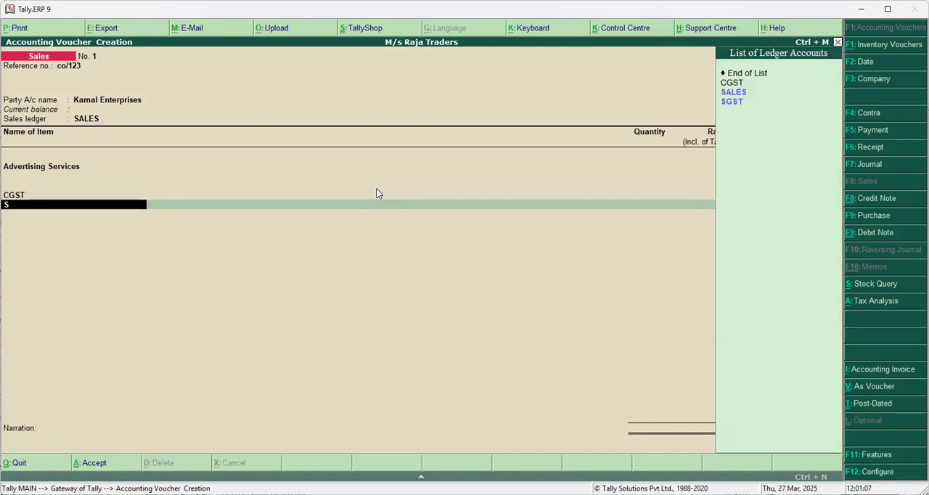
type("g")
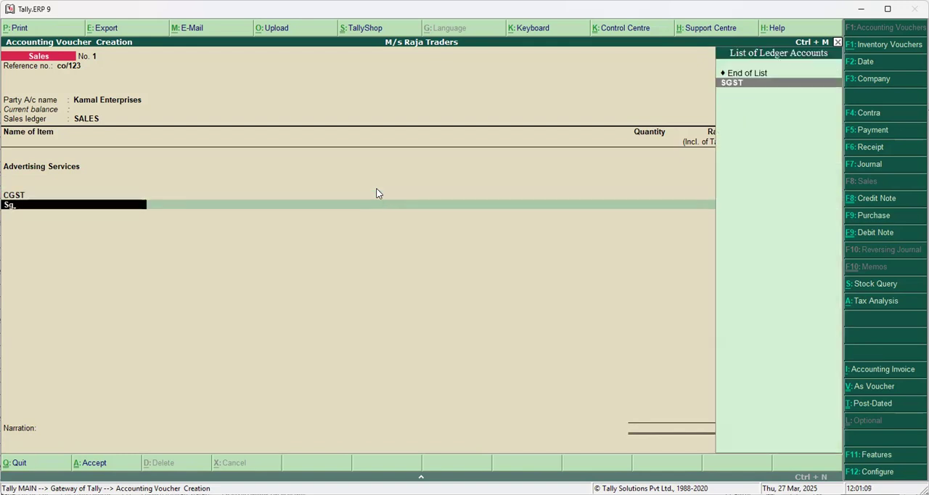
key("Return")
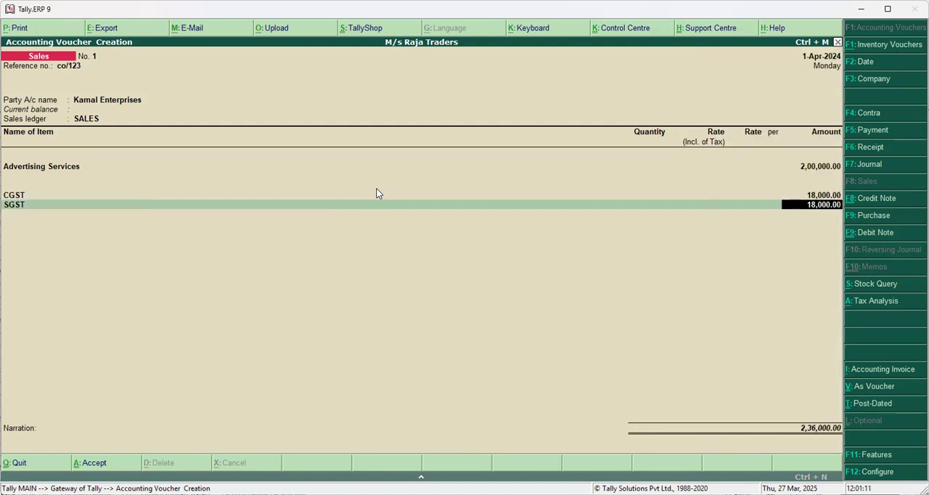
key("Return")
key("Return")
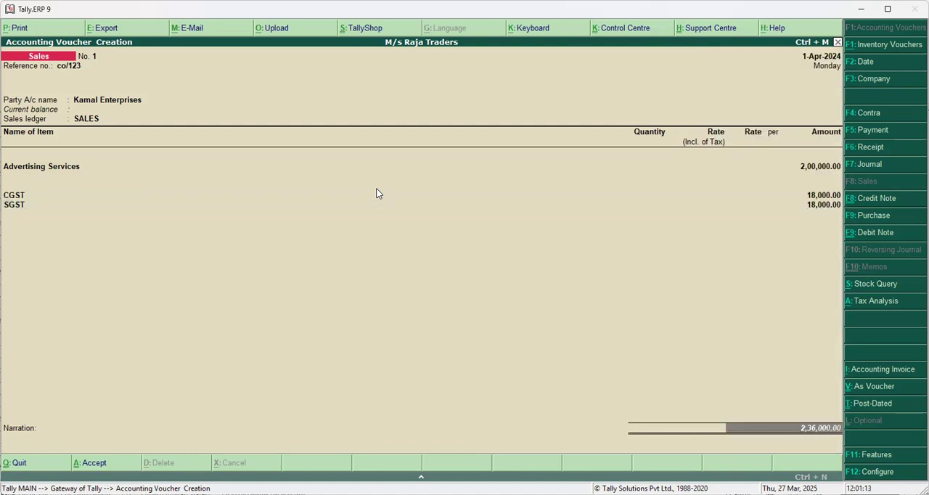
key("Return")
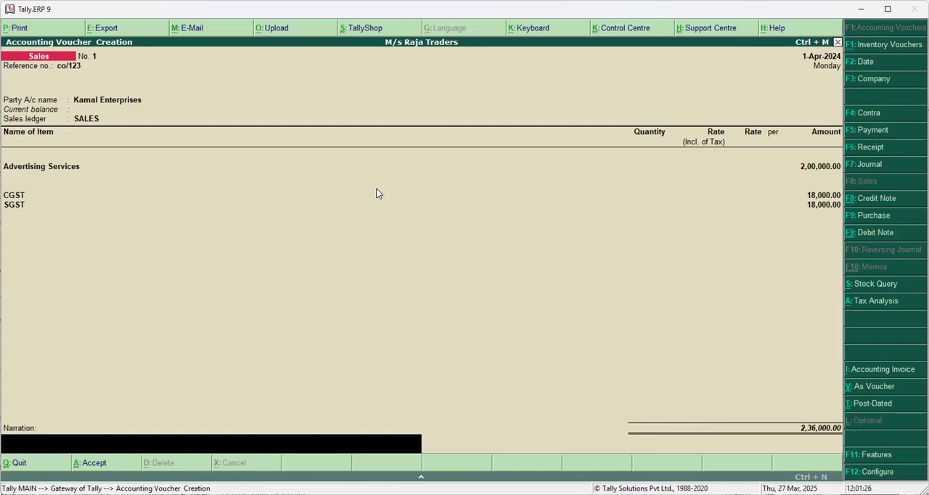
key("ctrl+a")
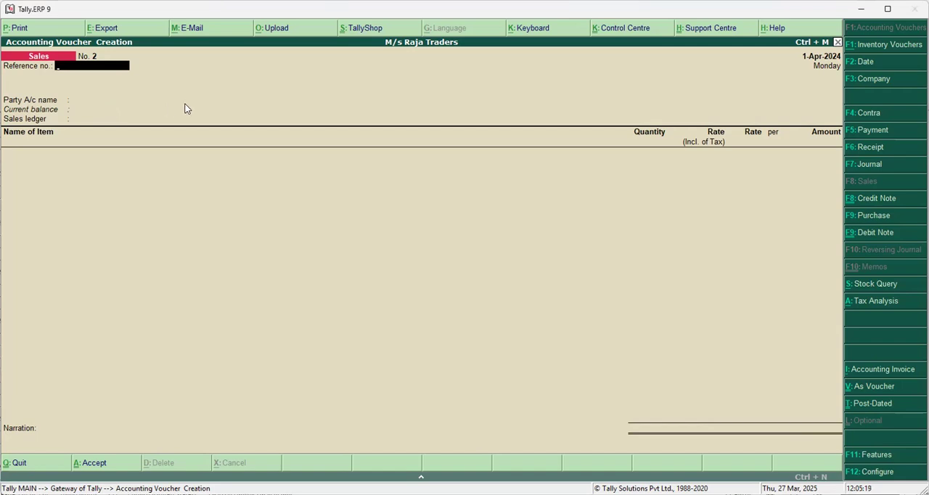
key("Escape")
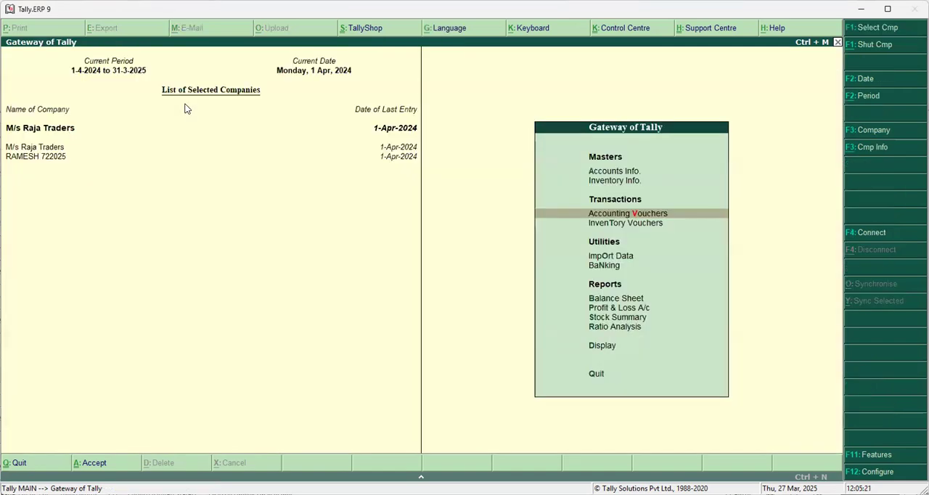
Open the accounts masters for M/s Raja Traders.
key("Up")
key("Up")
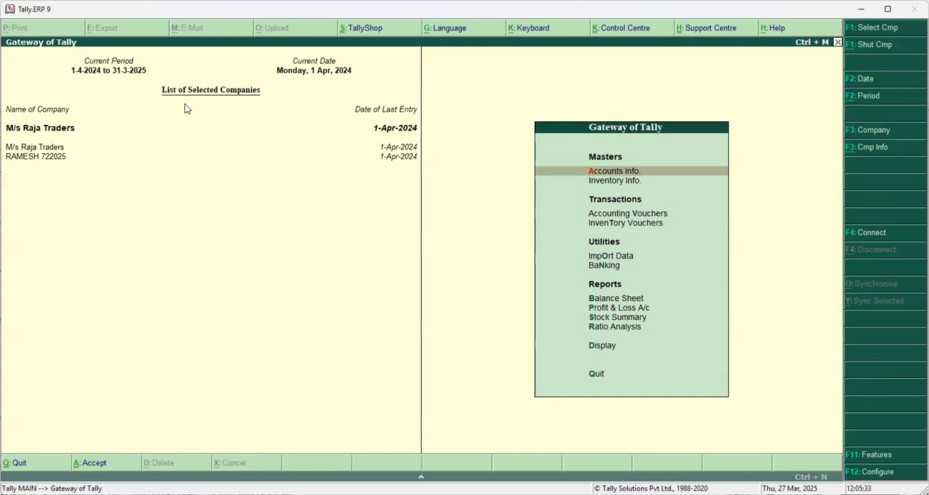
key("Return")
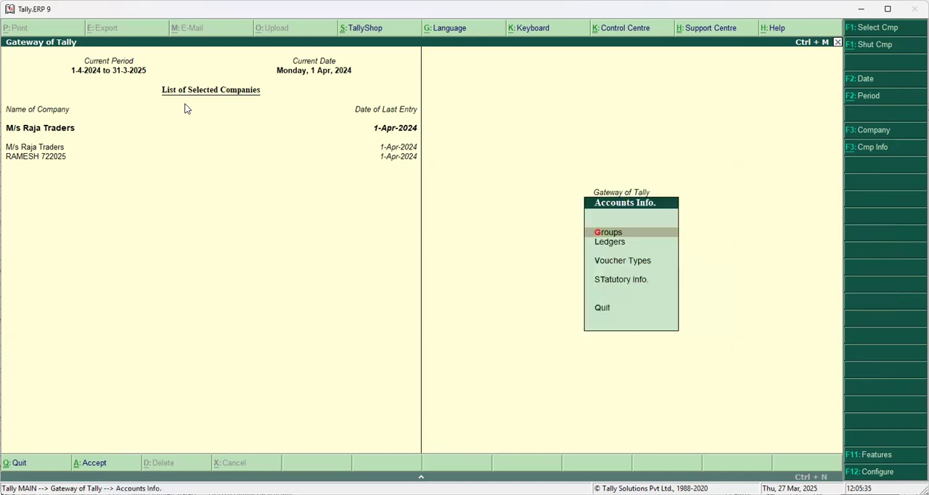
key("Return")
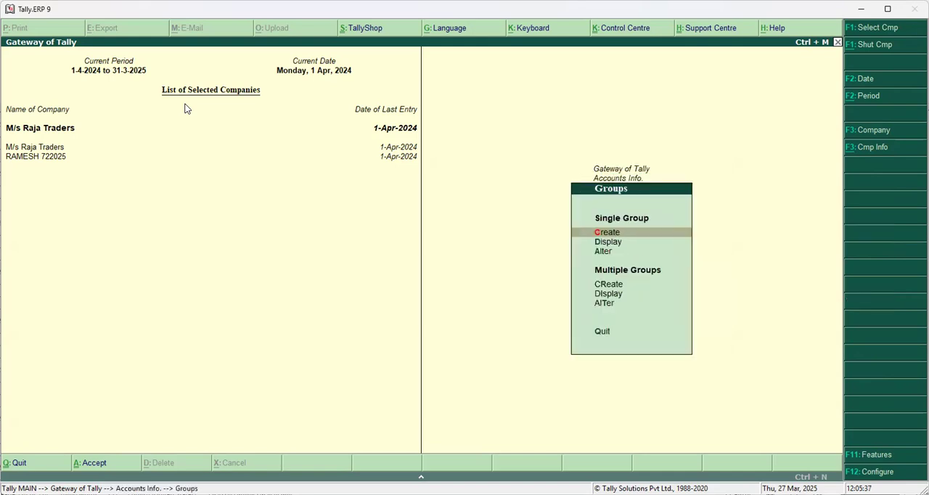
key("Return")
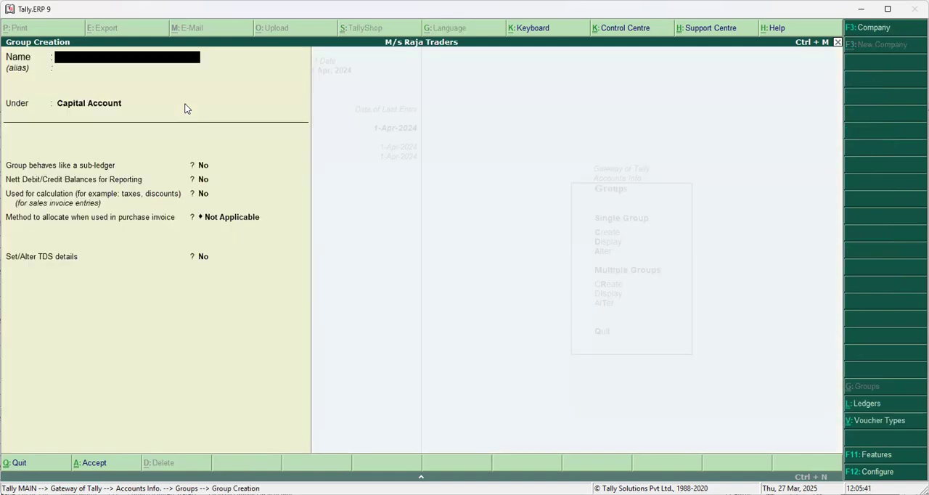
key("Escape")
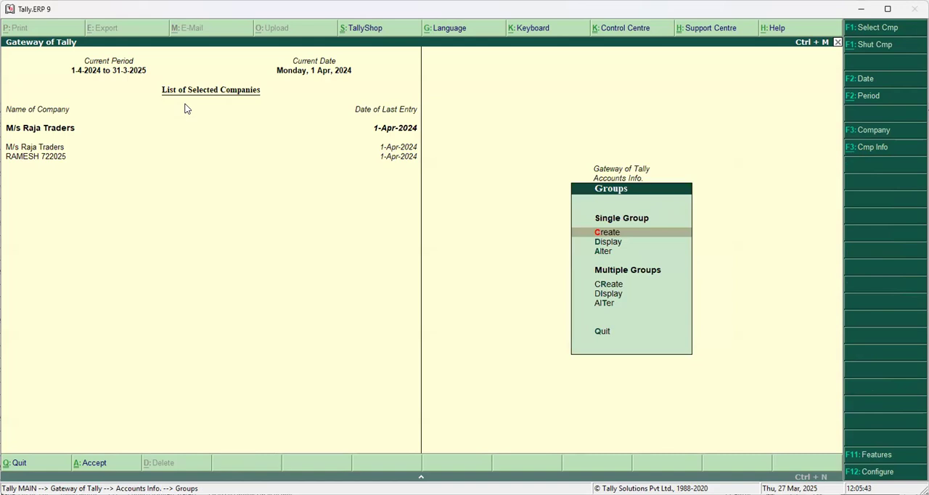
key("Escape")
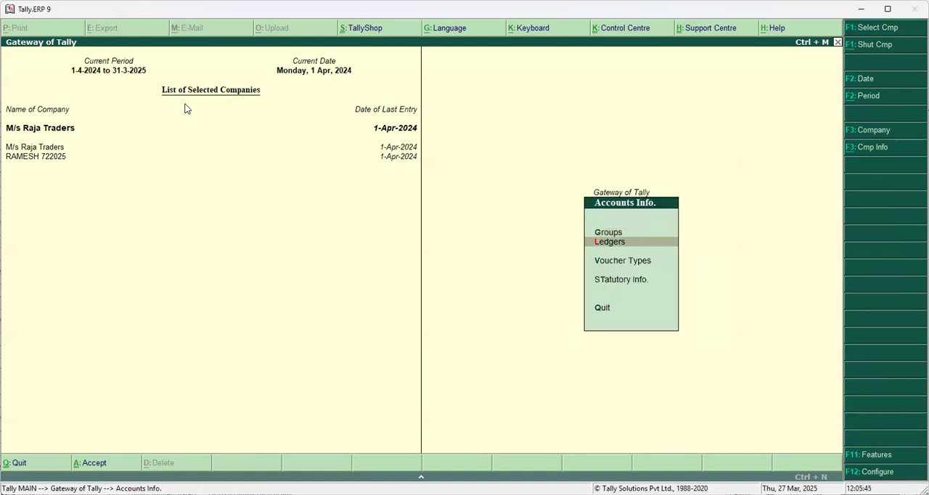
Start creating a single ledger named Virat Enterprises without an alias.
key("Return")
key("Return")
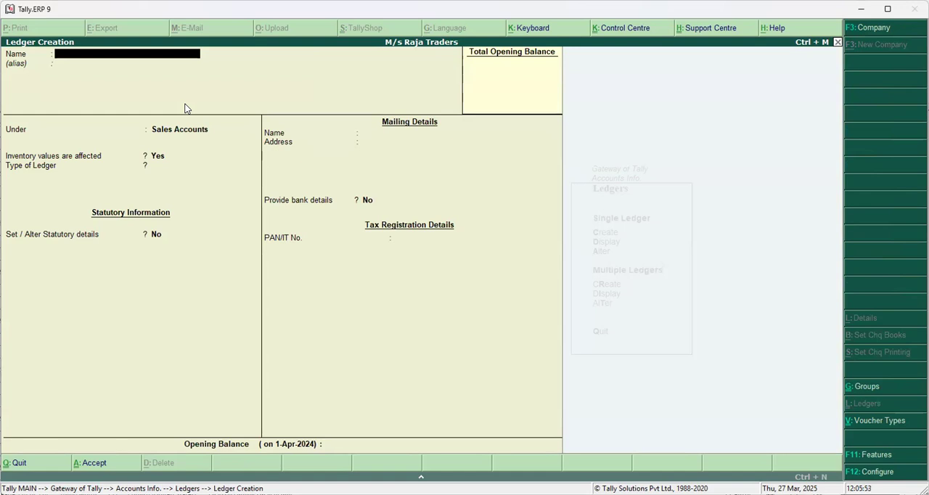
type("Virat Enterprises")
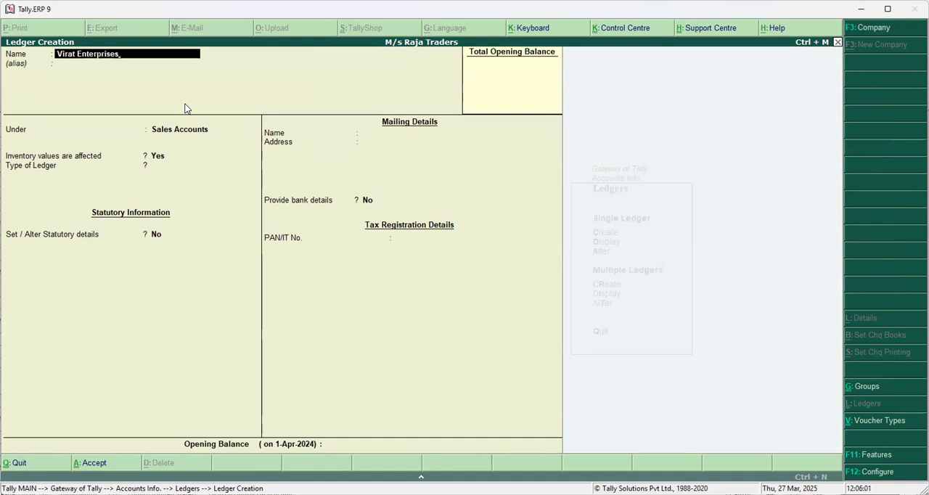
key("Return")
key("Return")
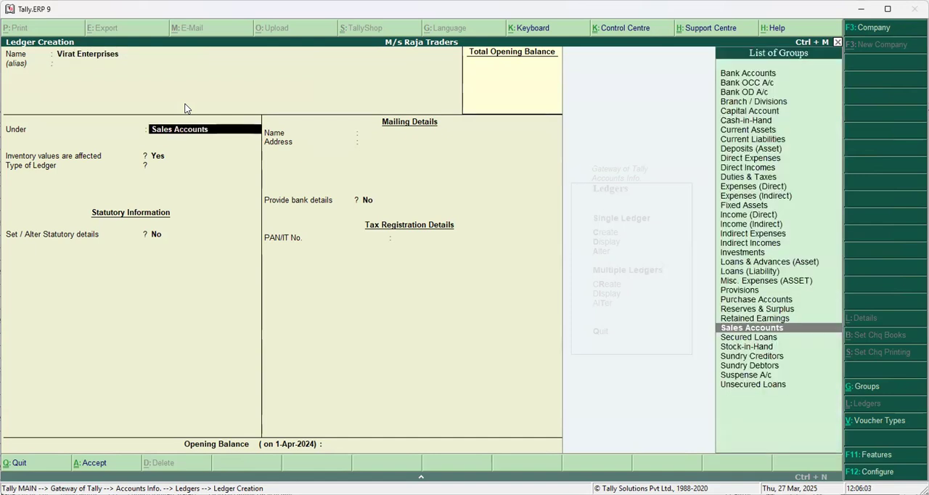
type("Pu")
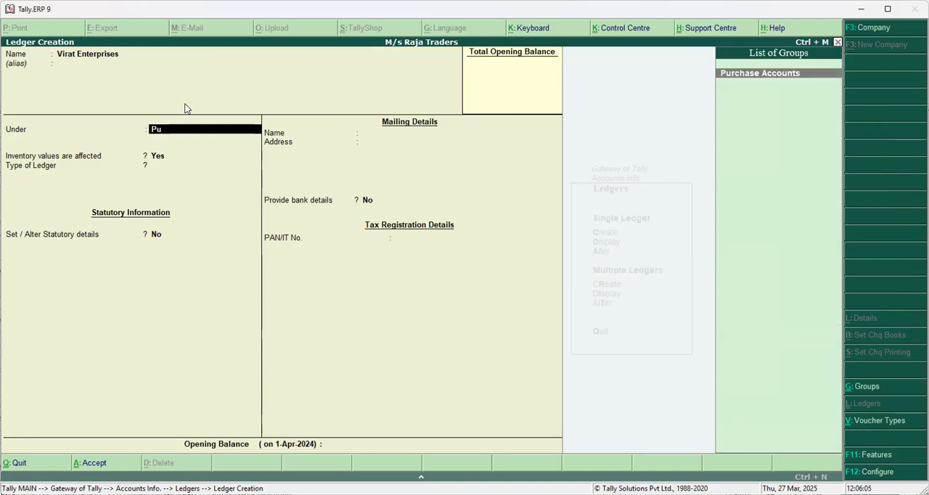
key("Return")
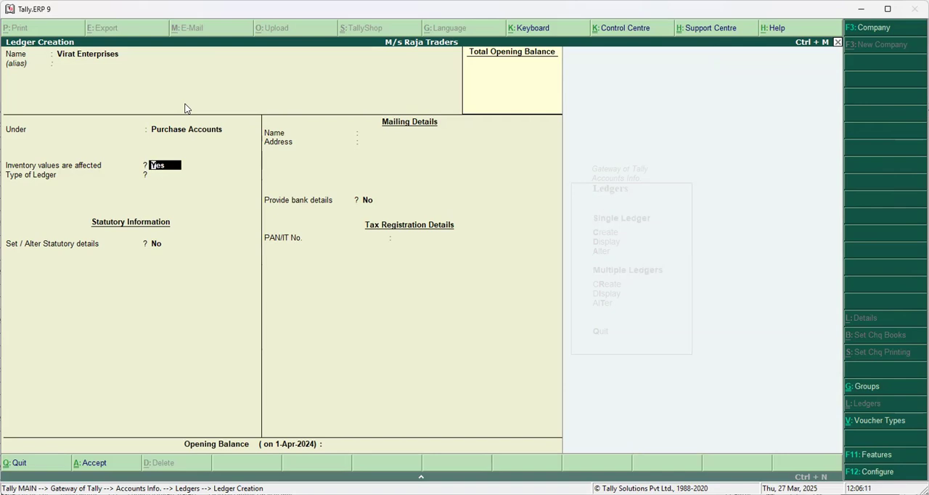
key("BackSpace")
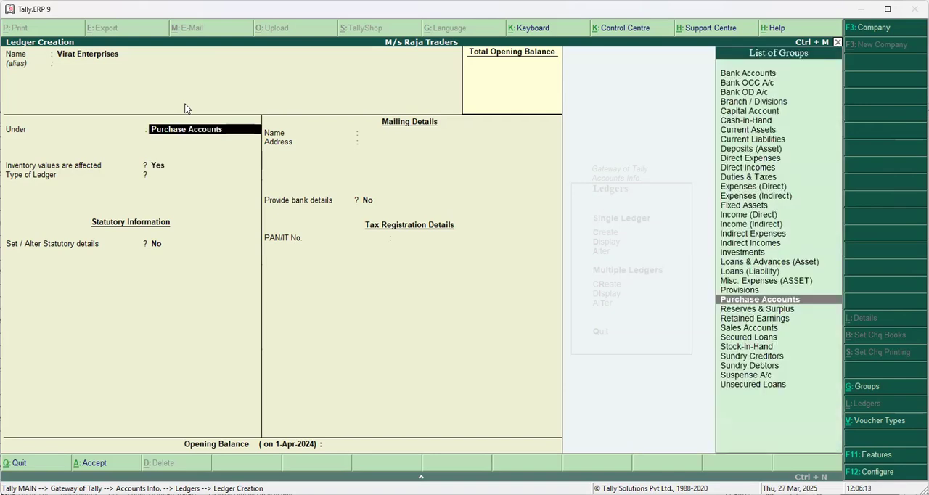
Place the Virat Enterprises ledger under Sundry Creditors and save it.
type("Sundr")
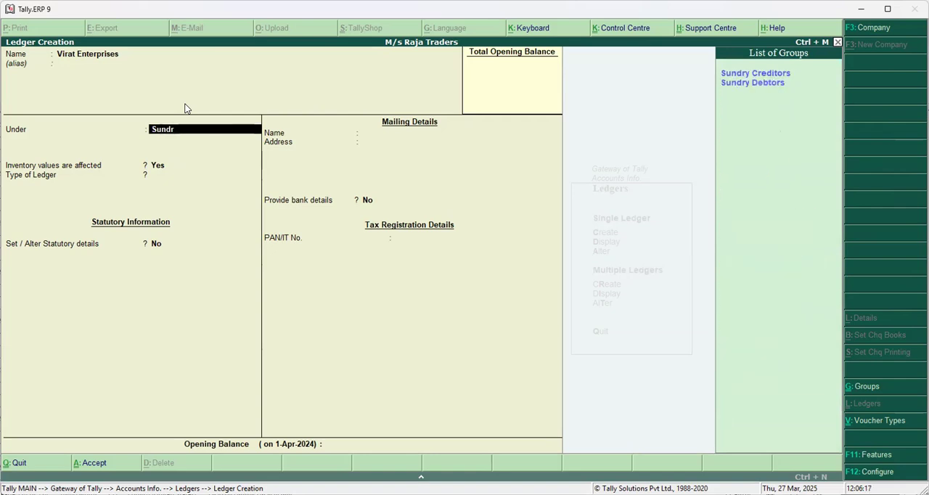
type("y c")
key("Return")
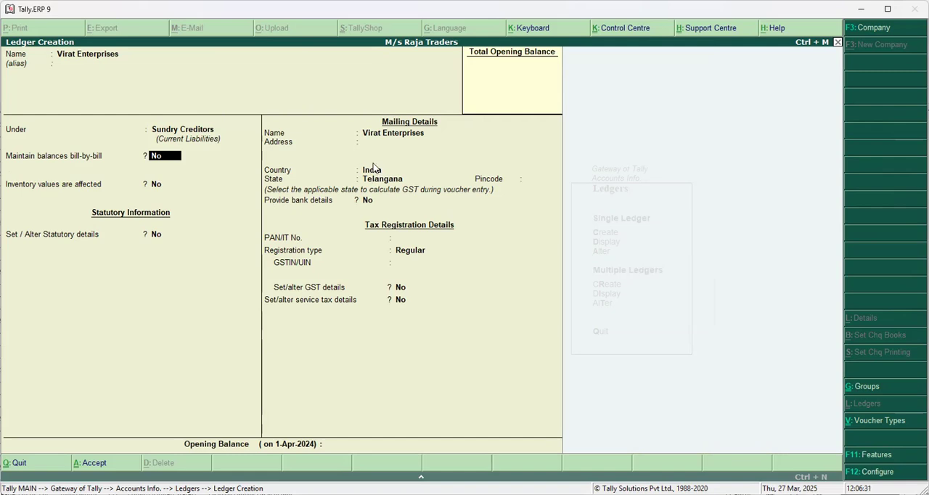
key("ctrl+a")
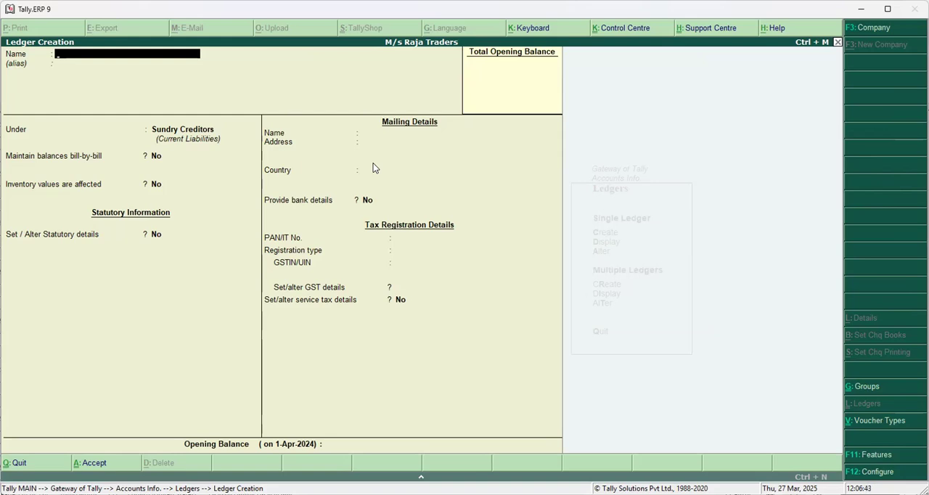
type("Purchas")
Create and save a Purchases ledger under Purchase Accounts with inventory values affected, and return to the Gateway of Tally.
key("Return")
key("Return")
type("Pu")
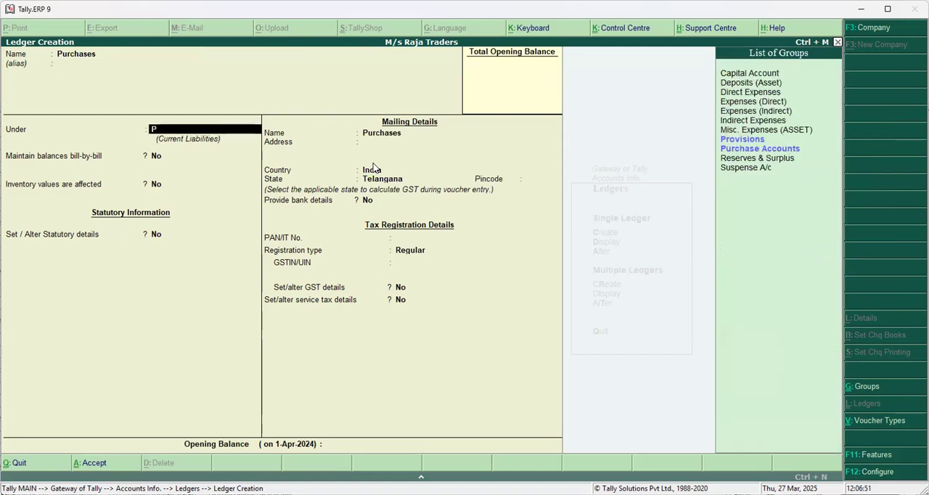
key("Return")
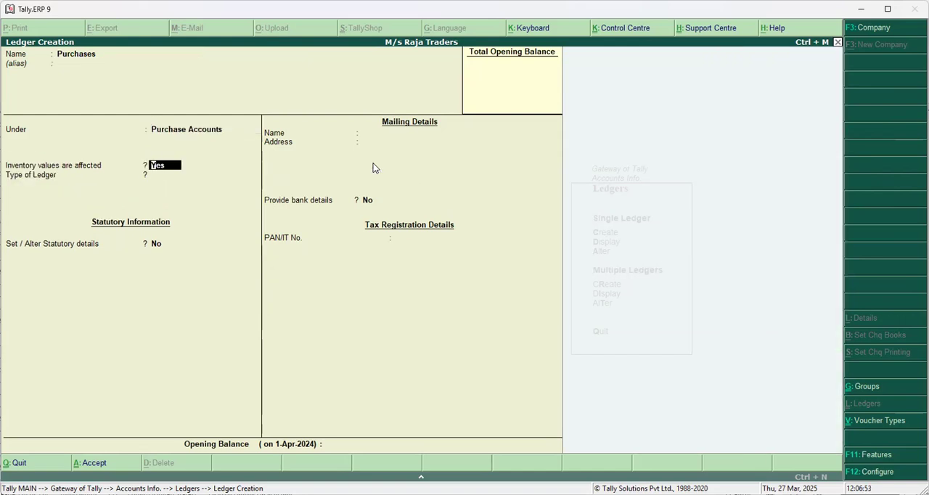
key("Return")
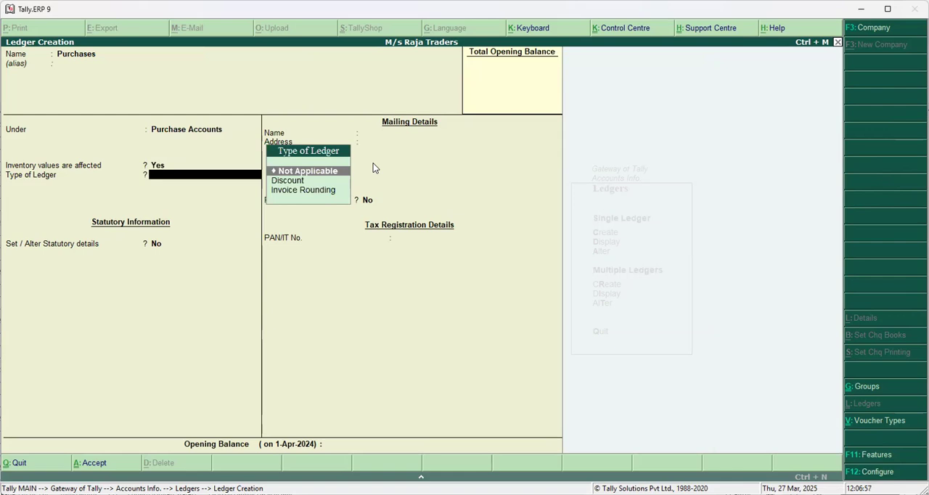
key("ctrl+a")
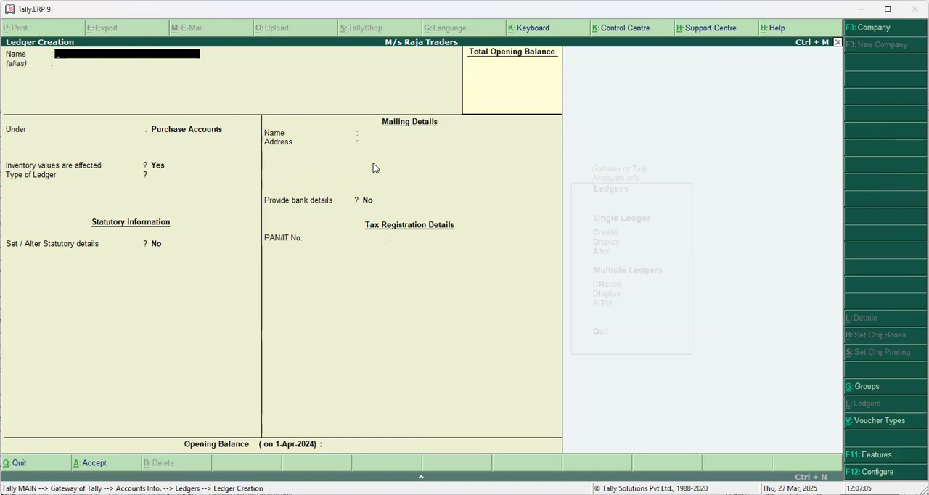
key("Escape")
key("Escape")
key("Escape")
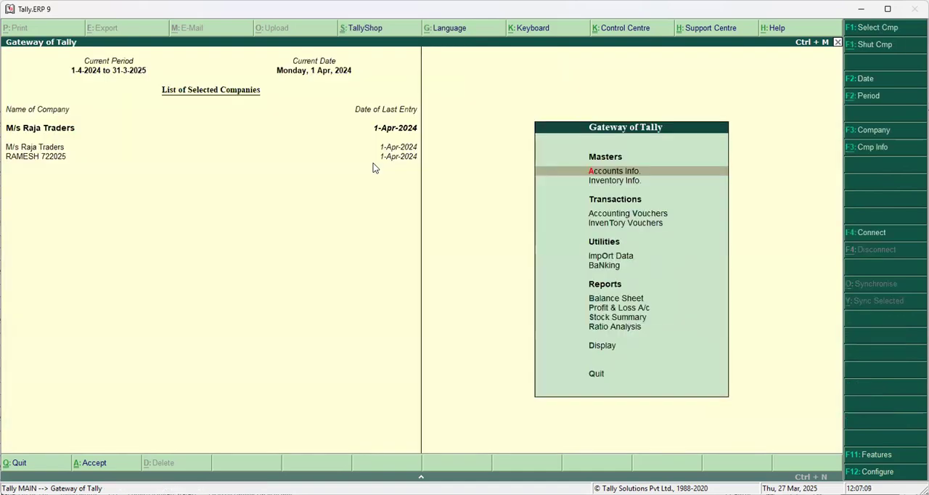
Start a purchase voucher with supplier invoice number co/456 dated 1-Apr-2024.
key("Down")
key("Down")
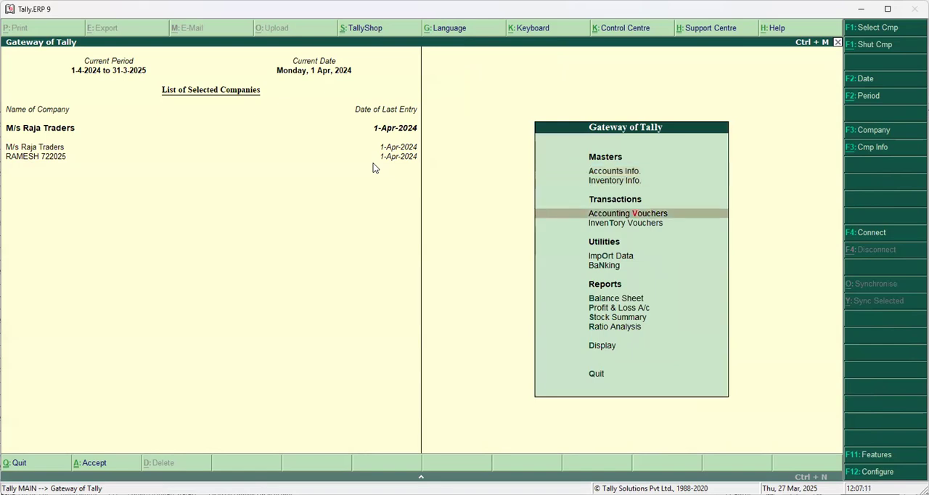
key("Return")
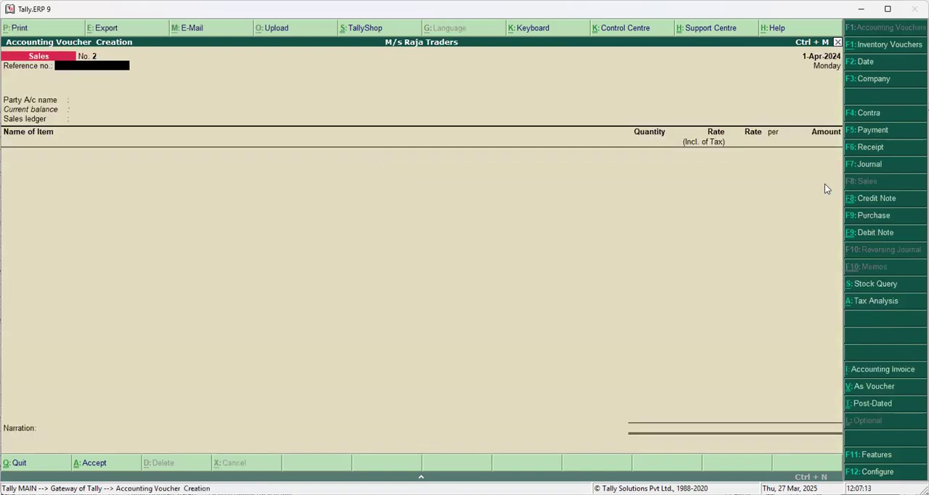
left_click(871, 215)
type("co/456")
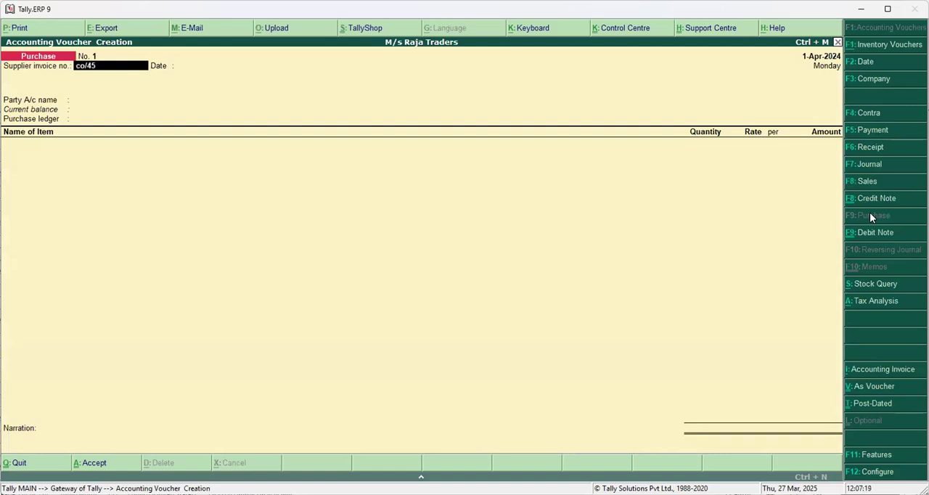
key("Return")
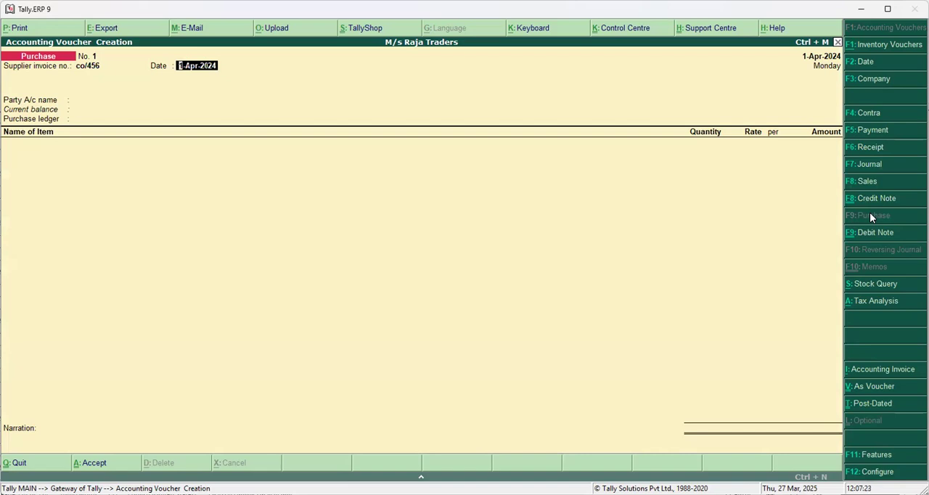
key("Return")
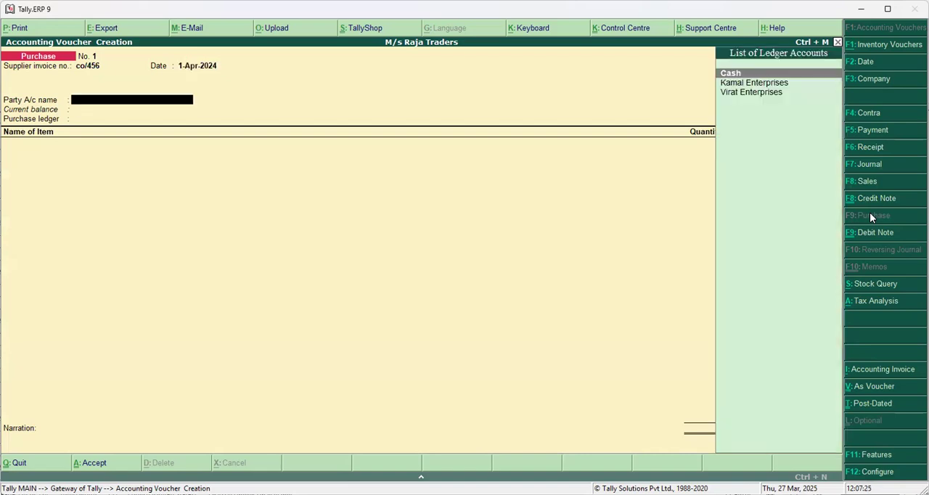
Set Virat Enterprises as the purchase voucher's party, accept the party details, and use the PURCHASES ledger.
key("Down")
key("Down")
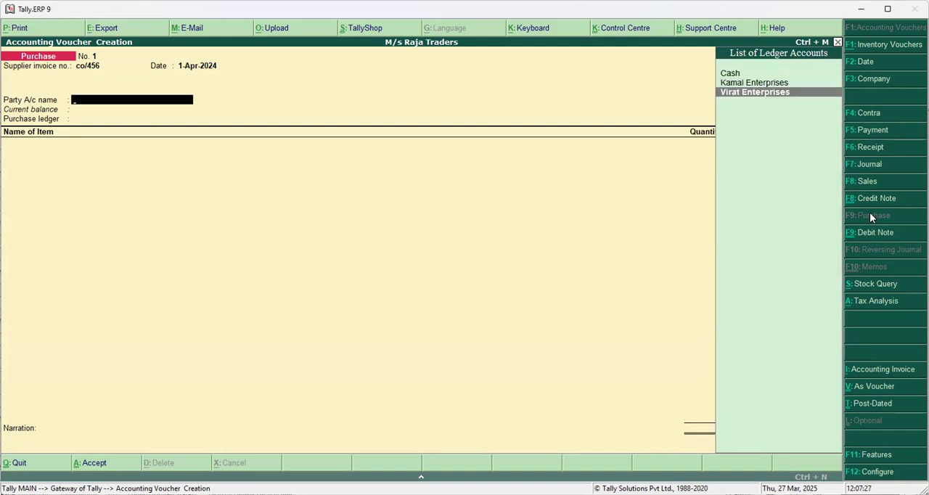
key("Return")
key("ctrl+a")
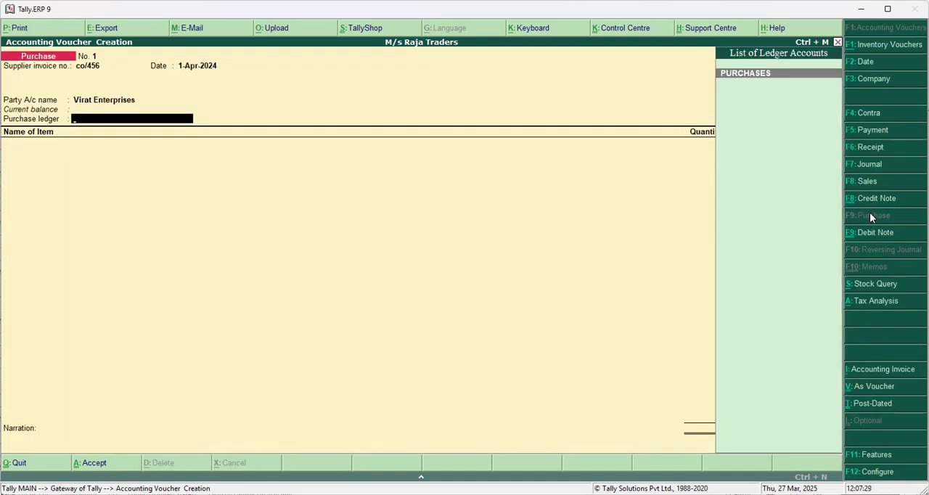
key("Return")
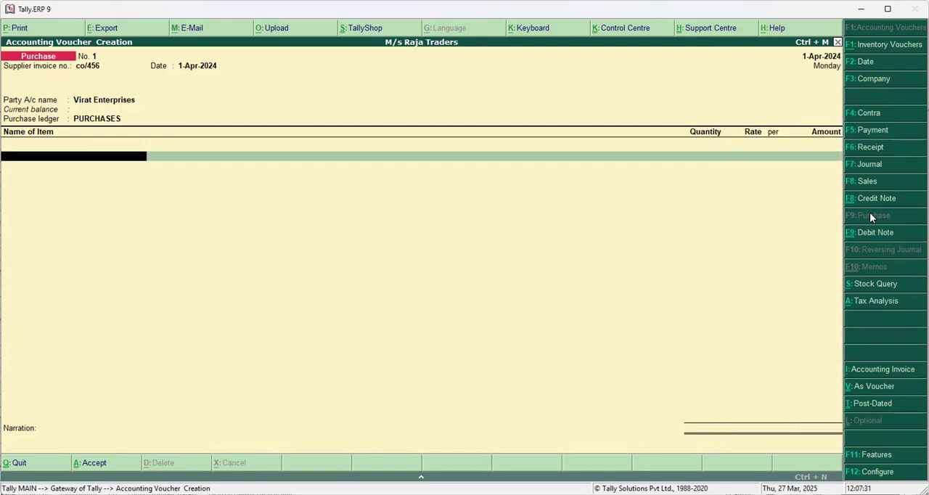
Enter Advertising Services in the purchase voucher with an amount of 400000 and end the item list.
type("Ad")
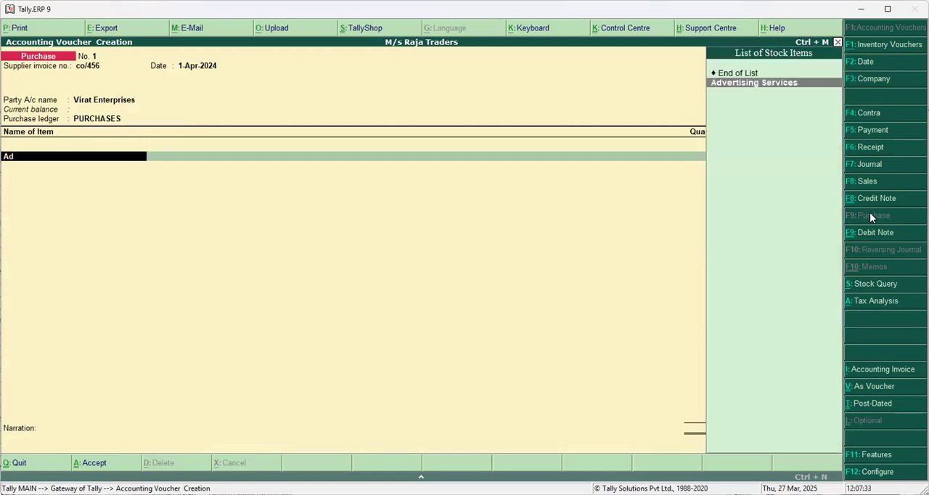
key("Return")
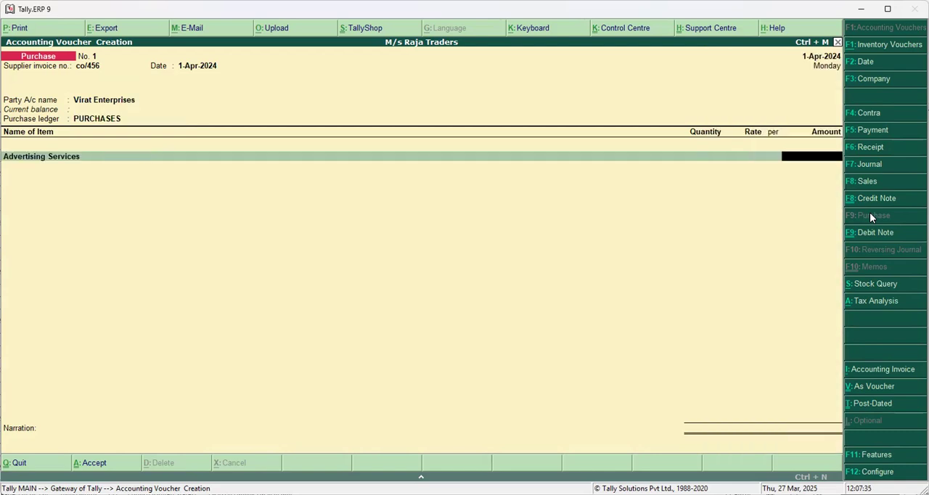
type("400000")
key("Return")
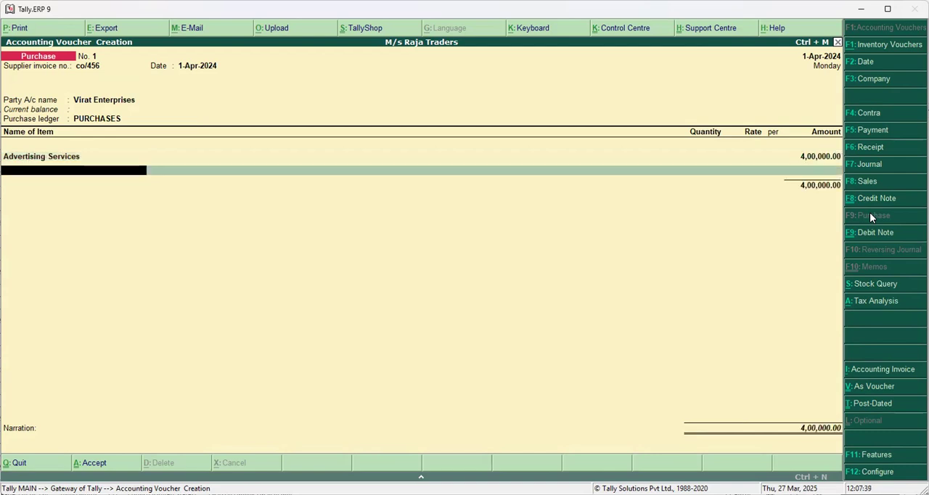
key("Return")
Add CGST and SGST tax lines to the purchase voucher and save it without a narration.
type("S")
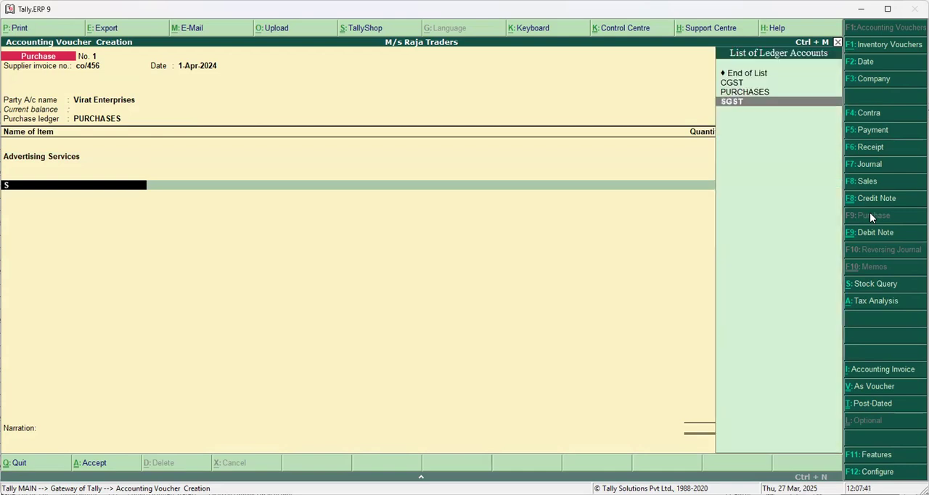
key("BackSpace")
type("CGST")
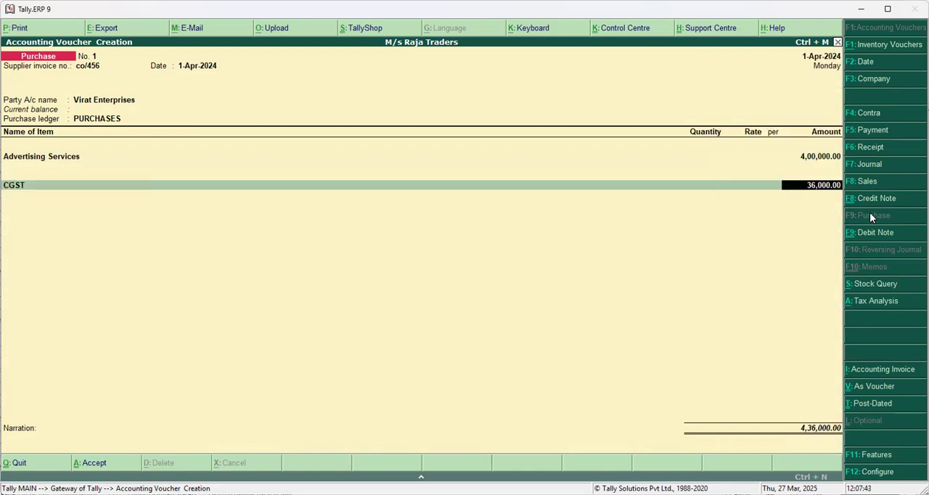
key("Return")
key("Return")
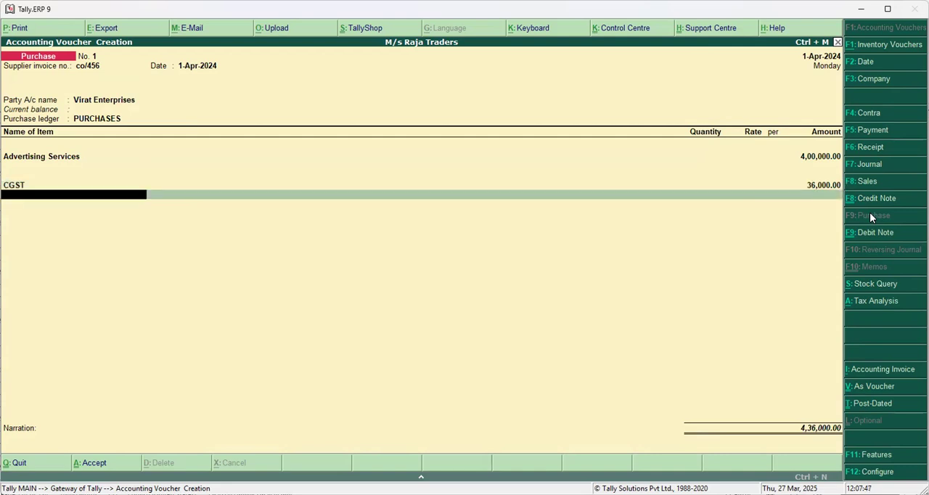
type("S")
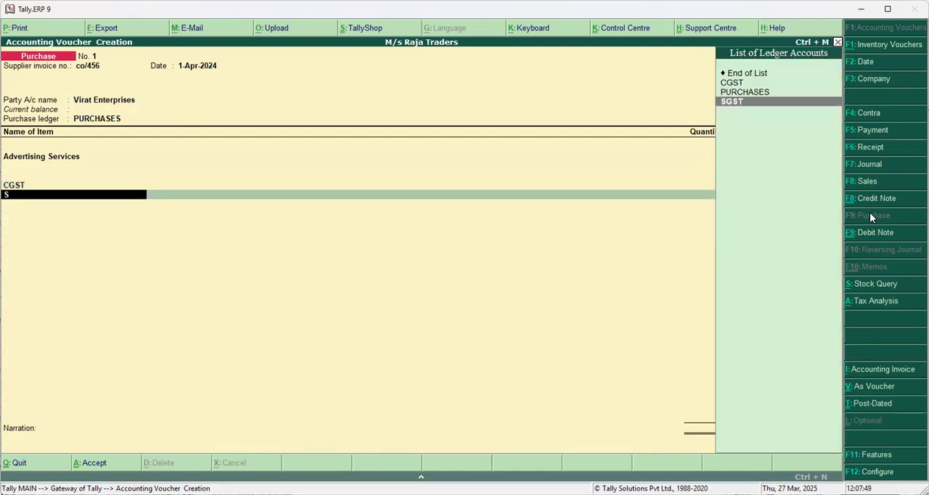
key("Return")
key("Return")
key("Return")
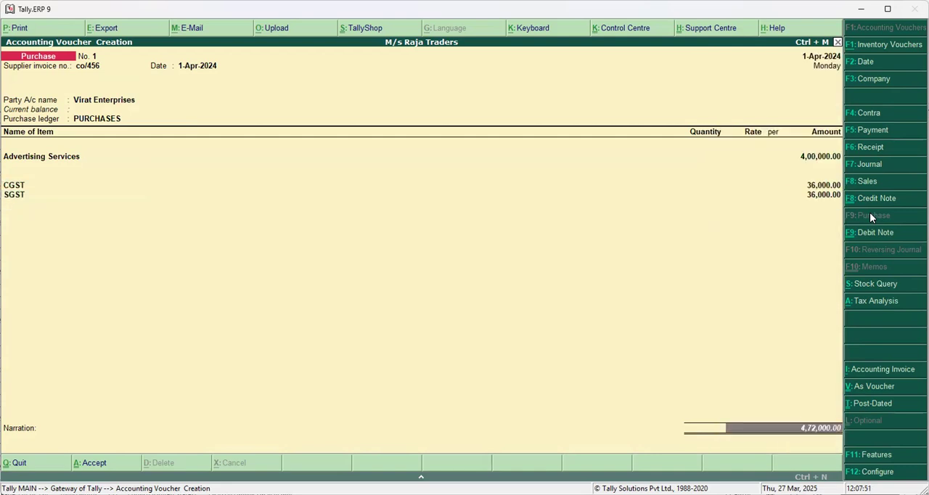
key("Return")
key("Return")
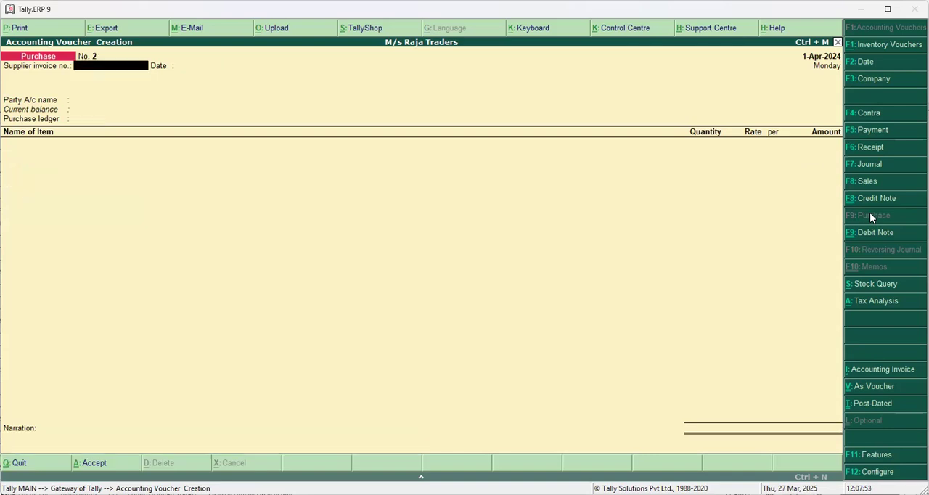